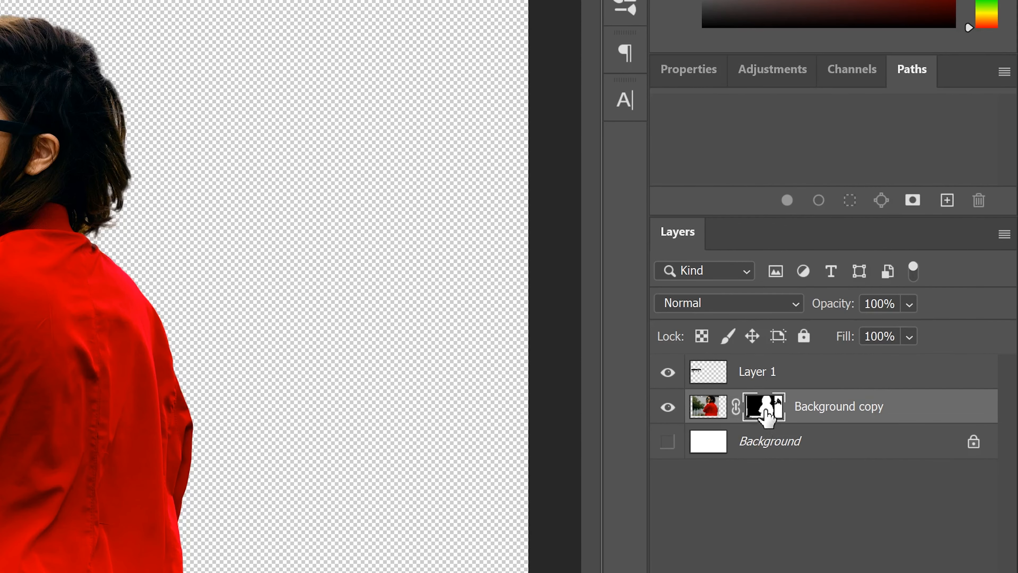
- Apply the layer mask on the Background copy layer and show the white Background layer
right_click(767, 413)
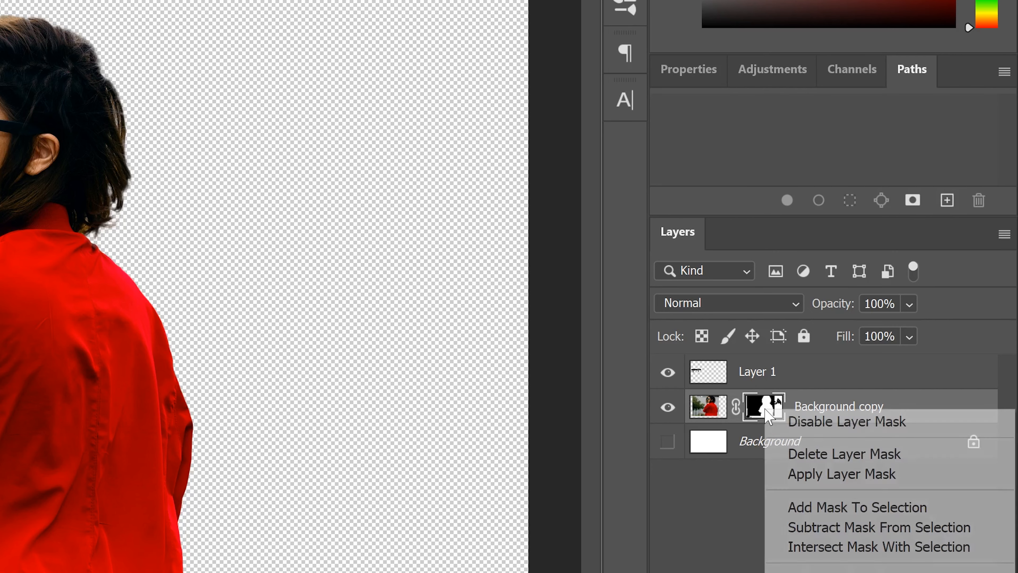
click(839, 475)
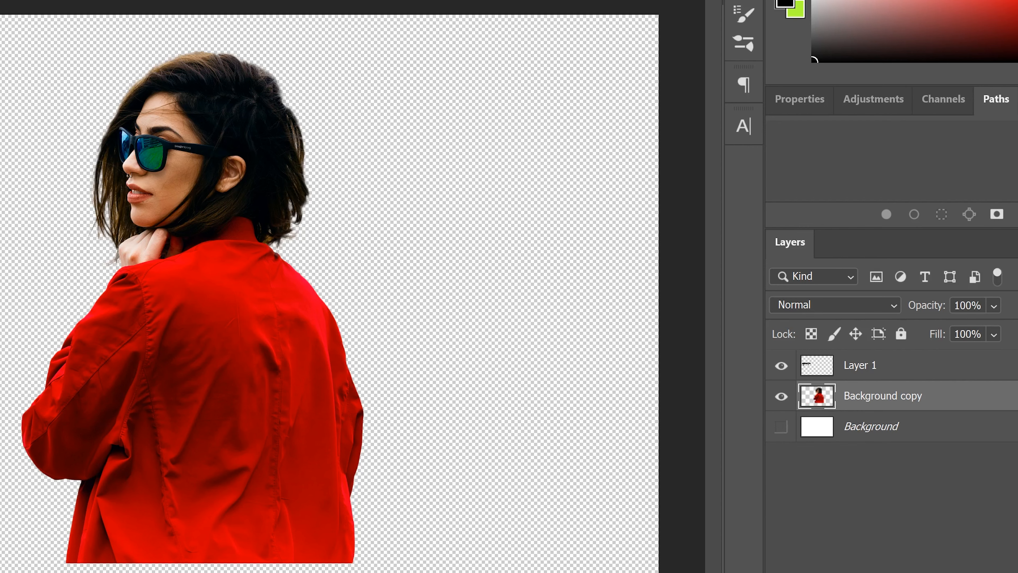
click(782, 428)
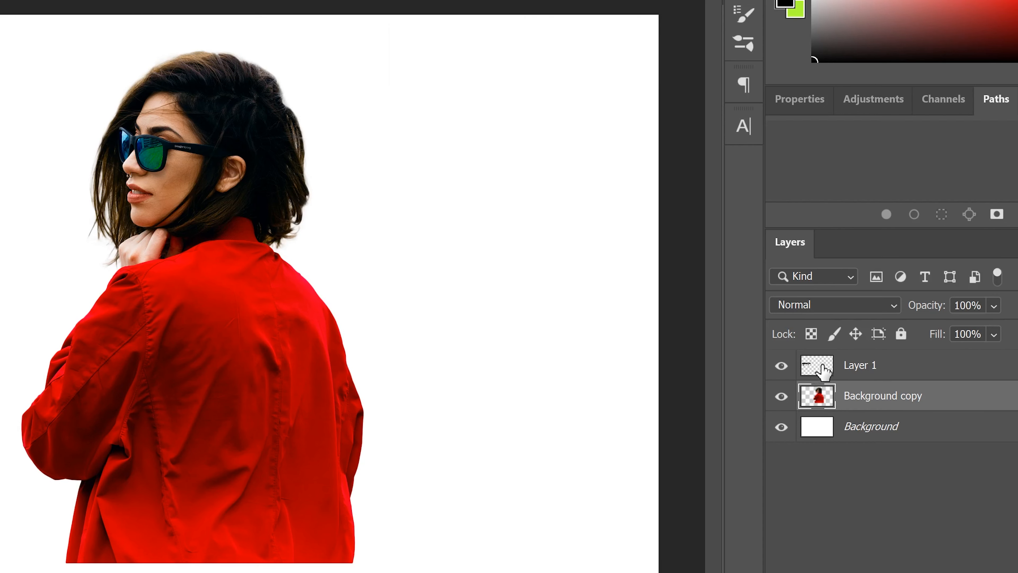
- Move the black drip shape on Layer 1 onto the lower part of the jacket
click(821, 371)
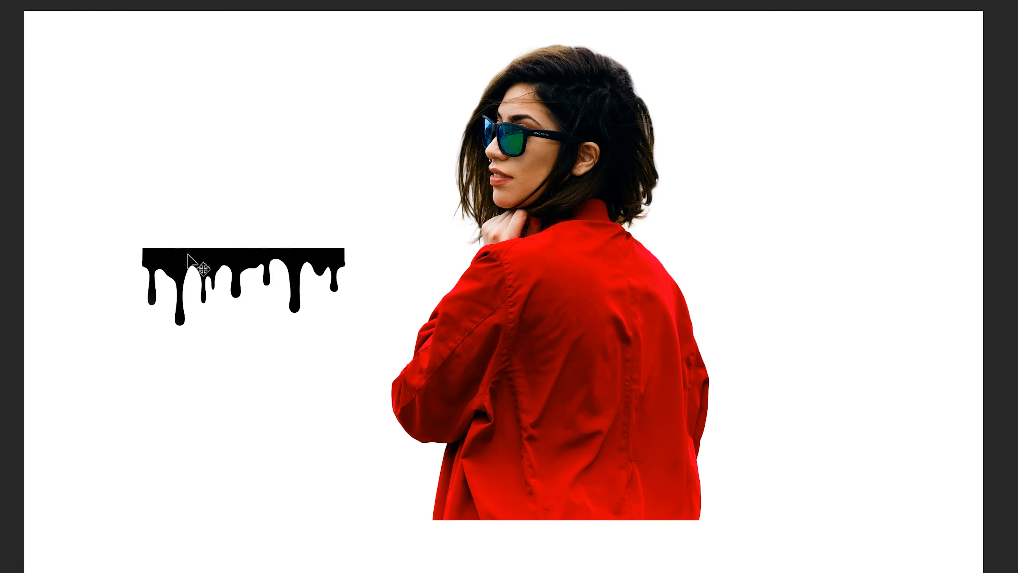
drag(191, 262, 430, 380)
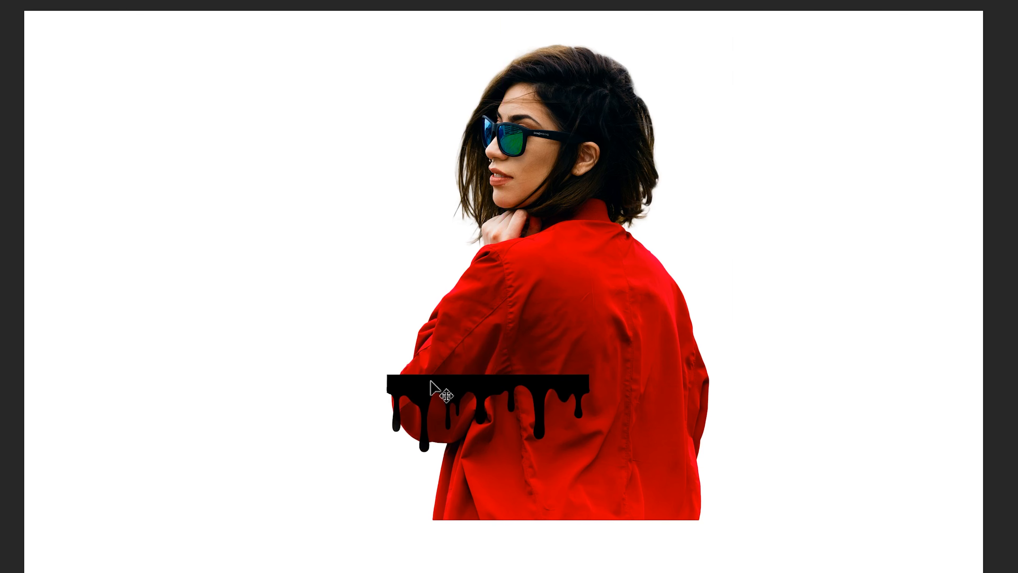
- Free-transform the drip shape wider across the jacket and lower it slightly, then commit
key(ctrl+t)
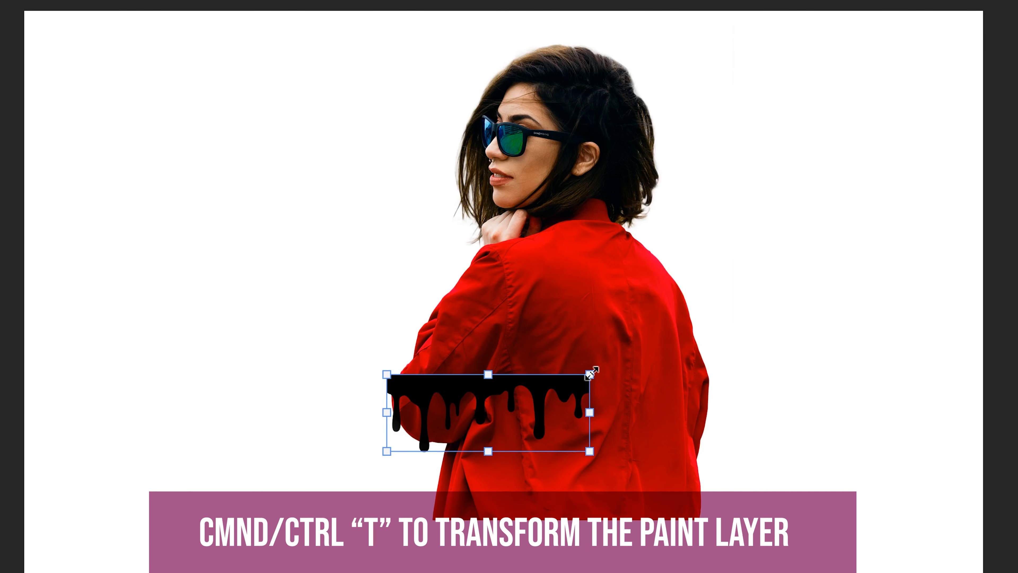
drag(590, 373, 725, 354)
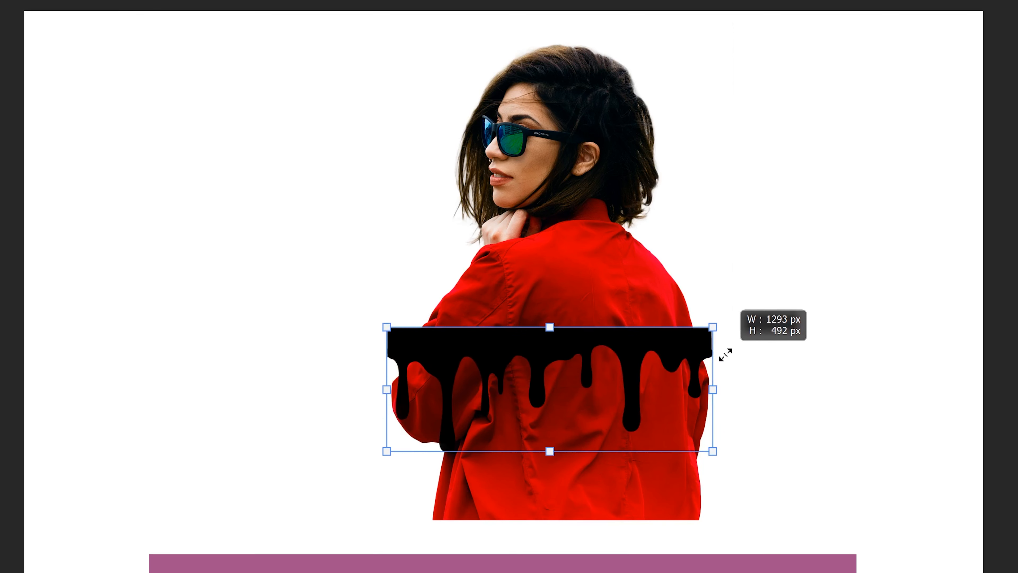
drag(633, 334, 633, 344)
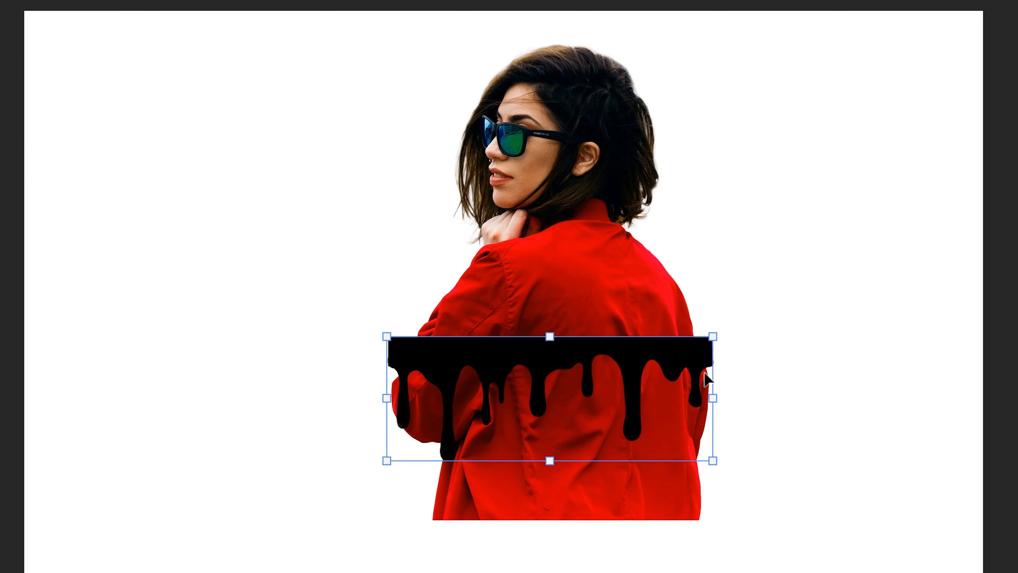
drag(462, 352, 464, 393)
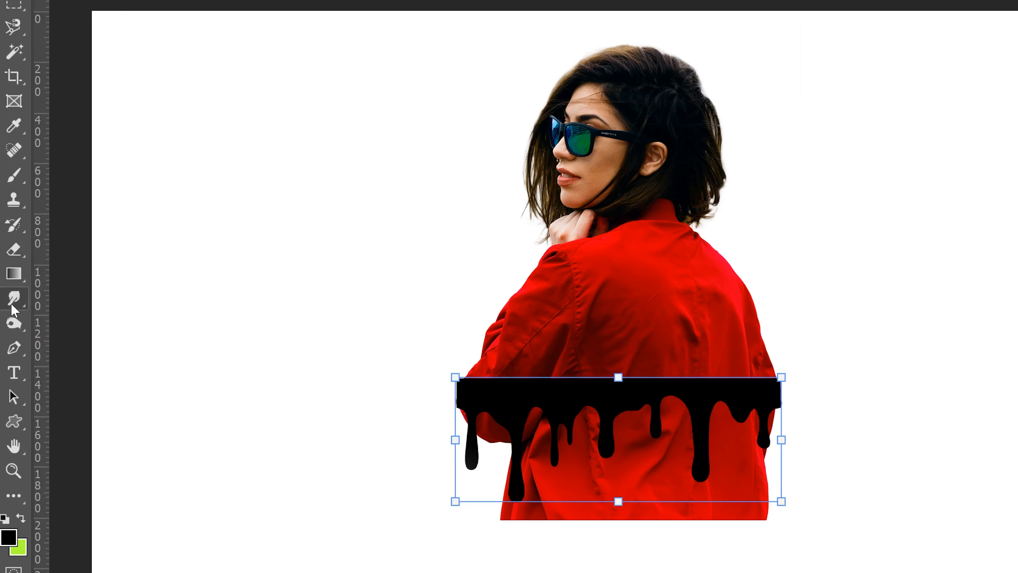
click(15, 323)
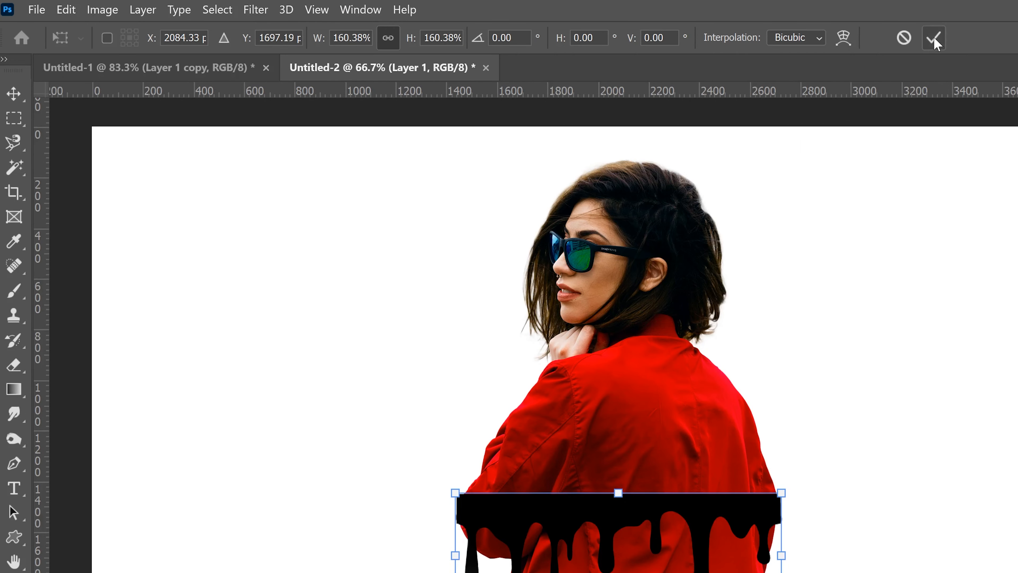
click(936, 39)
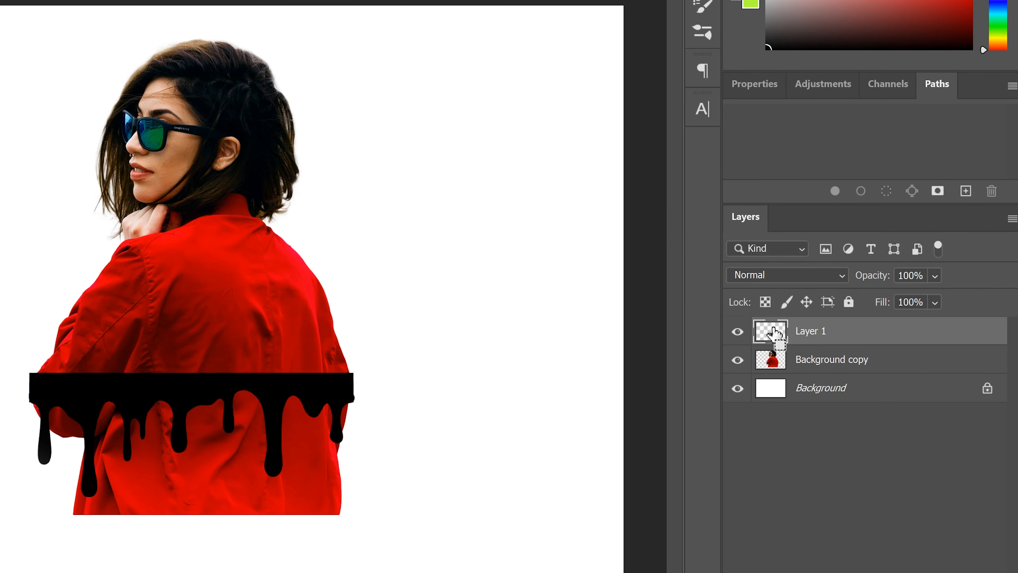
- Load the drip shape as a selection, hide Layer 1, and add a mask from it to Background copy
ctrl+click(773, 333)
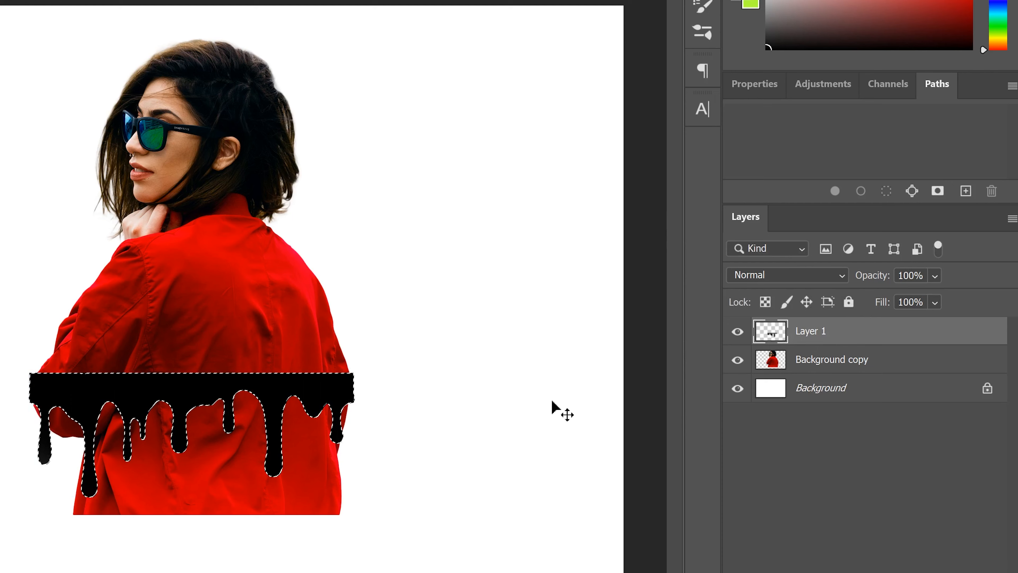
click(737, 331)
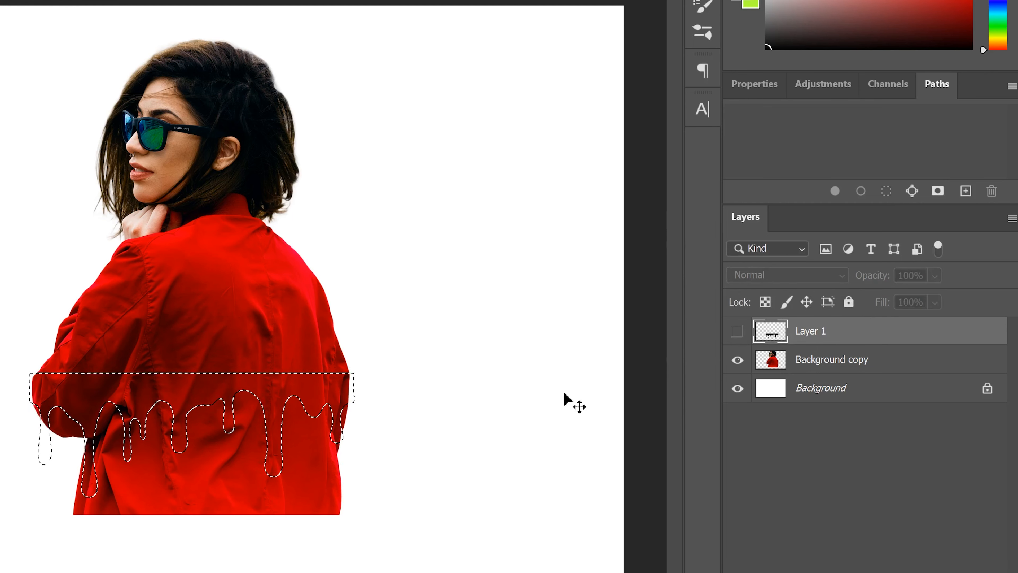
click(773, 363)
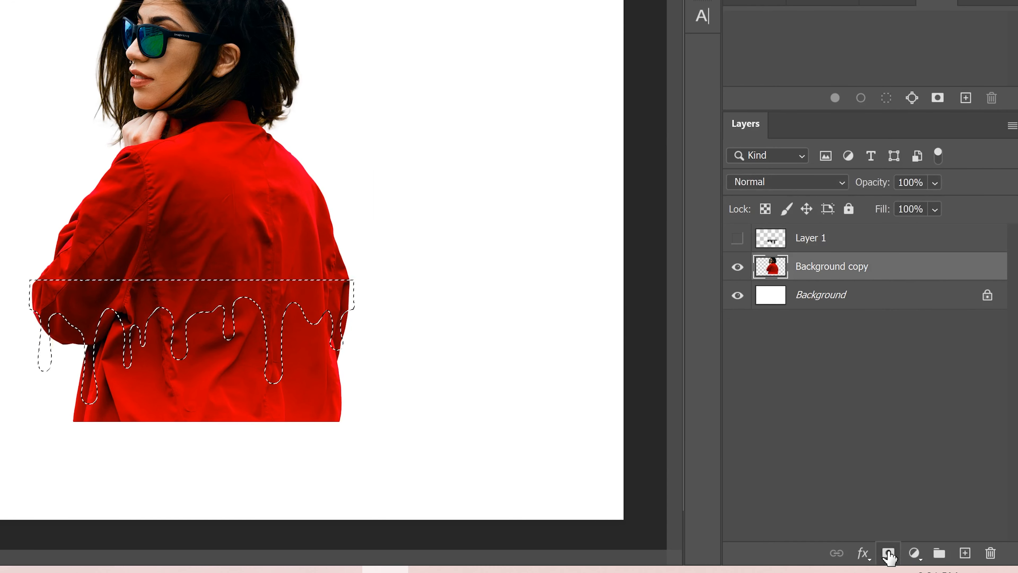
click(888, 553)
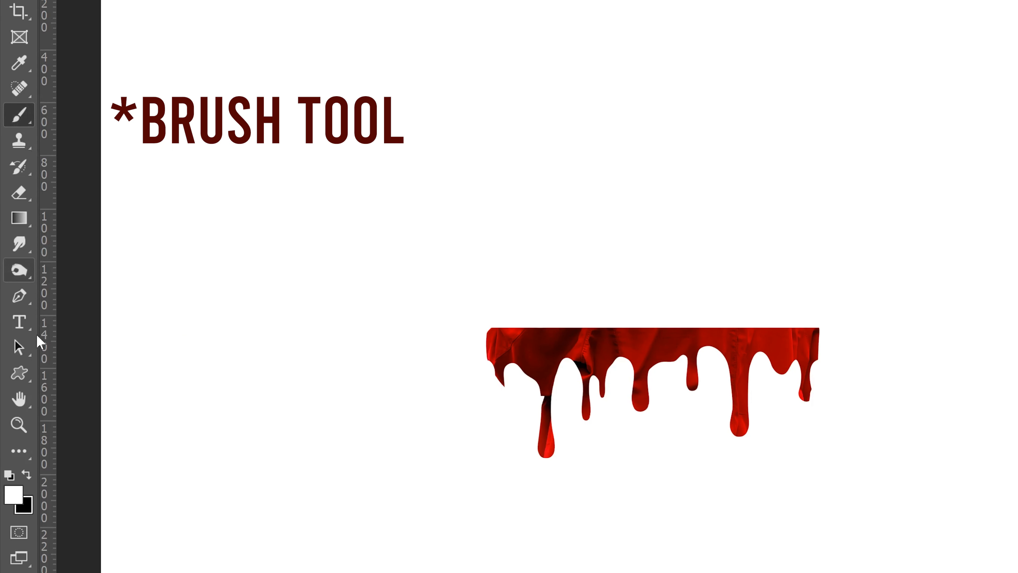
- Paint white on the mask with a 385 px brush to restore the upper body above the drips
click(26, 477)
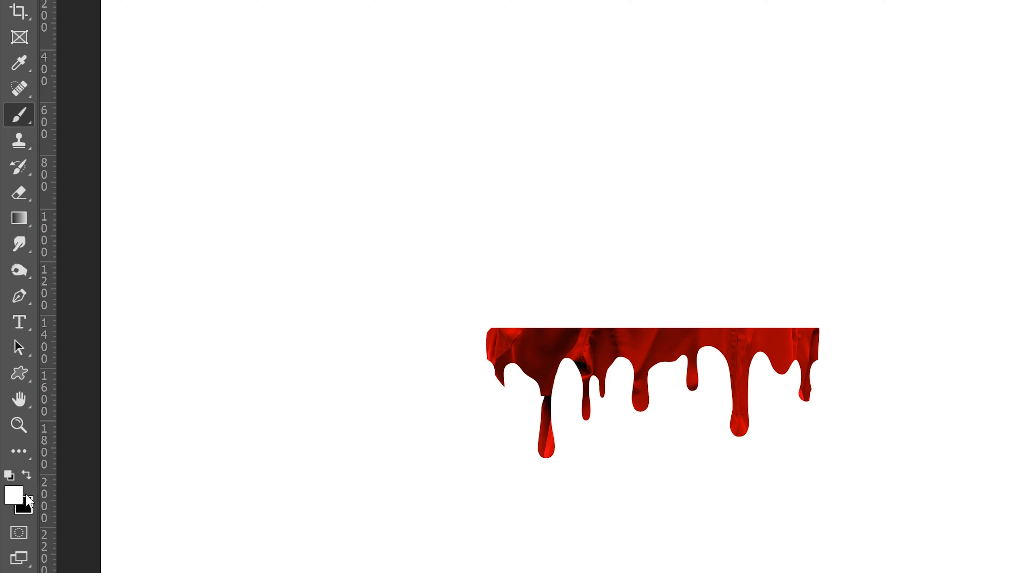
click(143, 42)
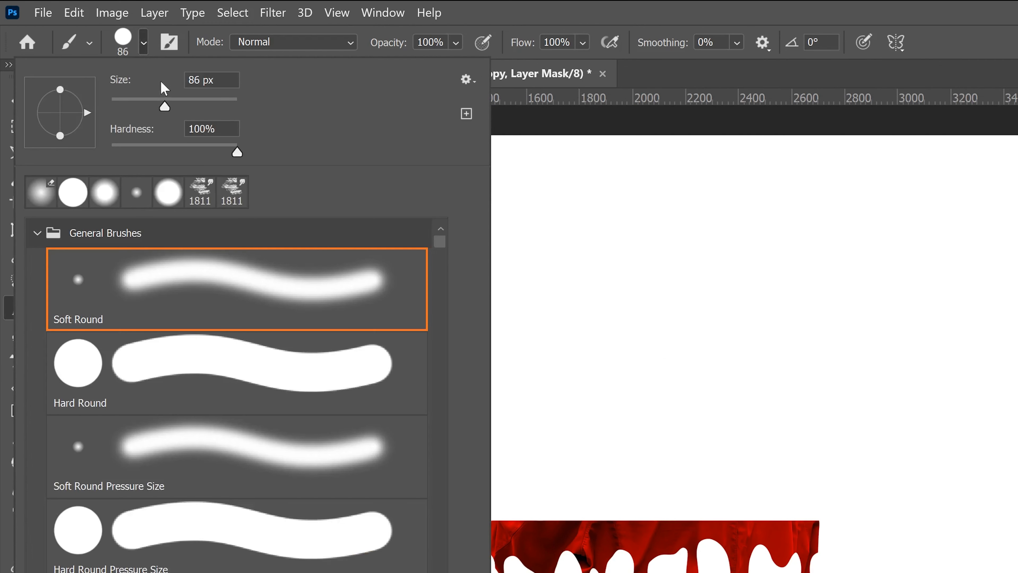
drag(164, 107, 218, 106)
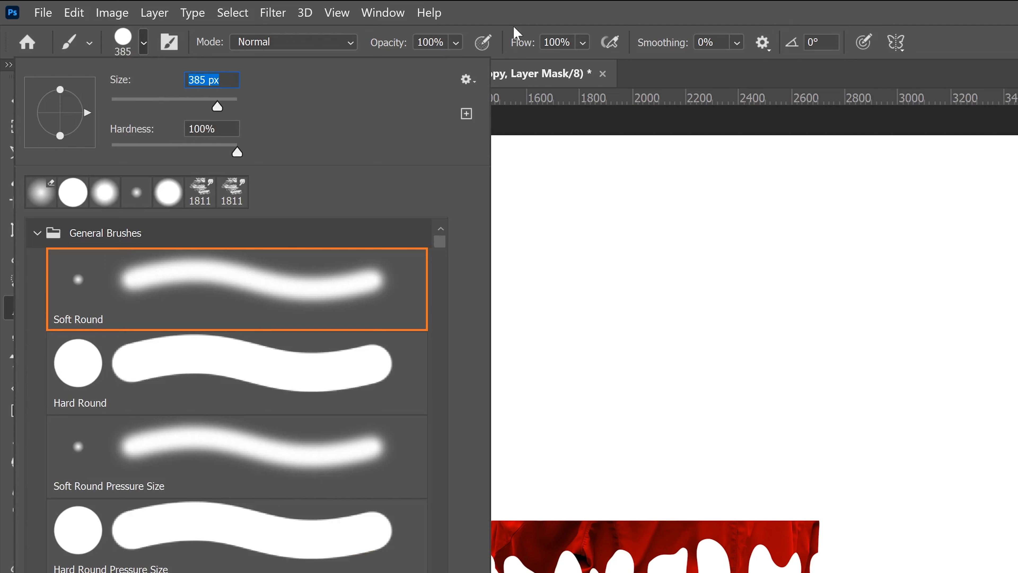
click(572, 17)
mouse_move(883, 308)
mouse_down()
mouse_move(566, 219)
mouse_move(313, 200)
mouse_up()
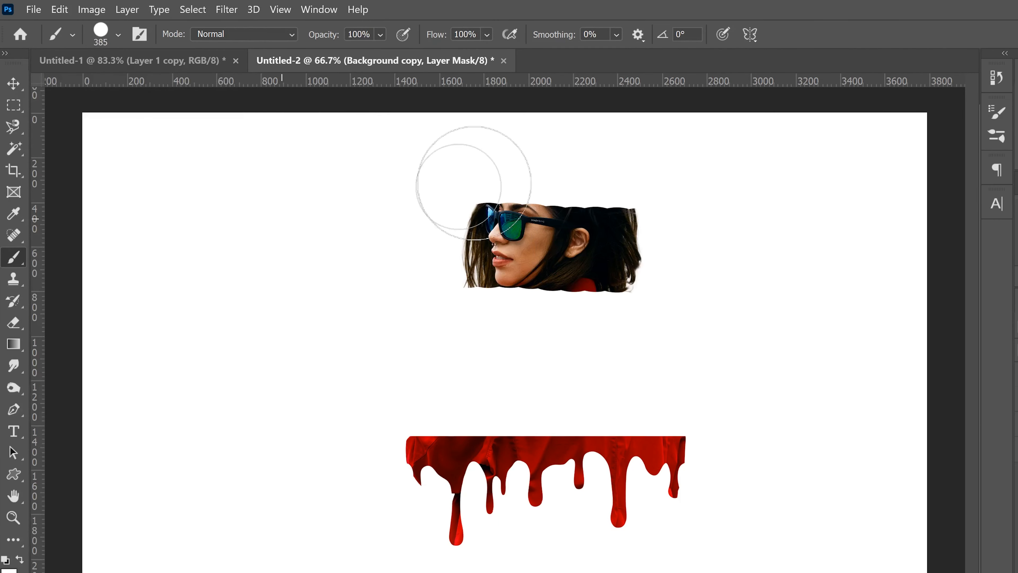
mouse_move(261, 166)
mouse_down()
mouse_move(375, 277)
mouse_move(345, 291)
mouse_move(413, 318)
mouse_move(457, 387)
mouse_move(404, 397)
mouse_move(733, 401)
mouse_up()
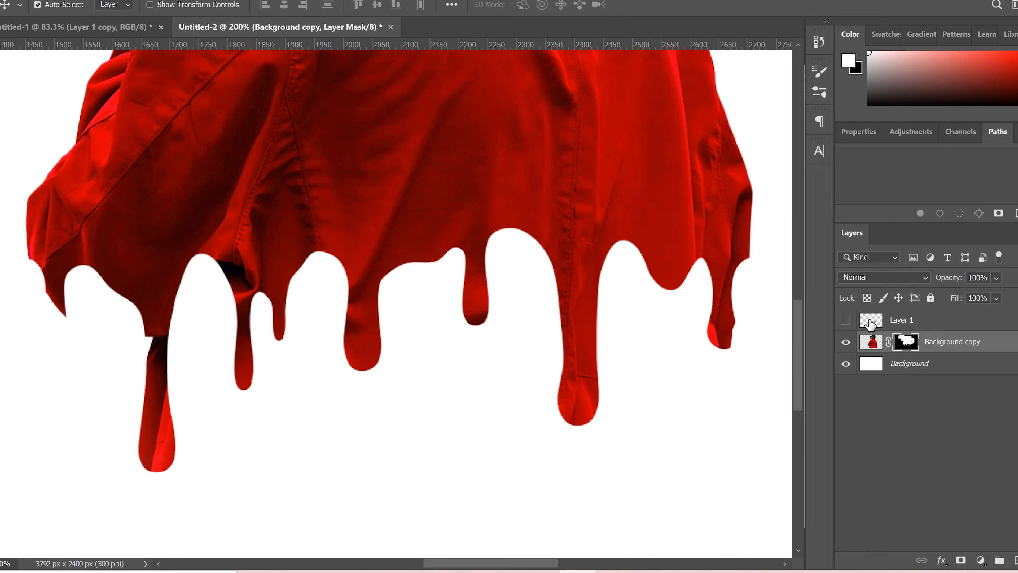
- Reload the drip selection and target the Background copy layer's pixels
ctrl+click(874, 325)
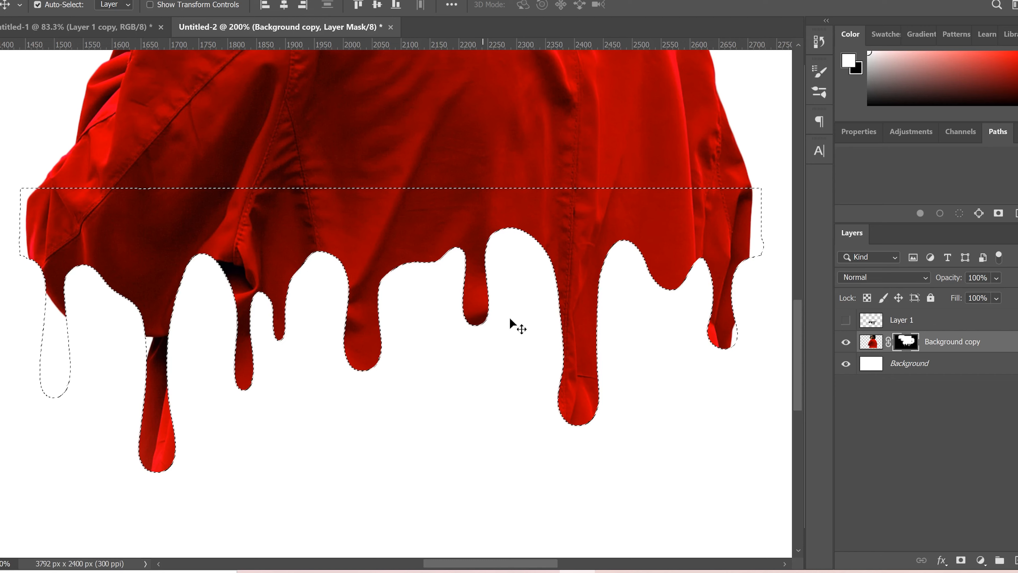
click(874, 346)
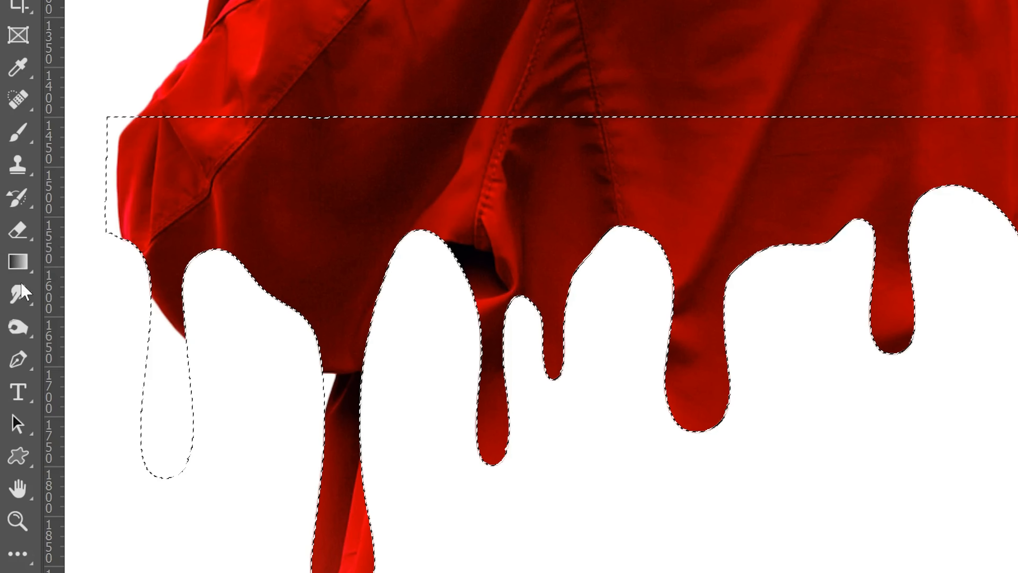
- Choose the Smudge Tool and set its brush to 111 px with 9% hardness
click(16, 292)
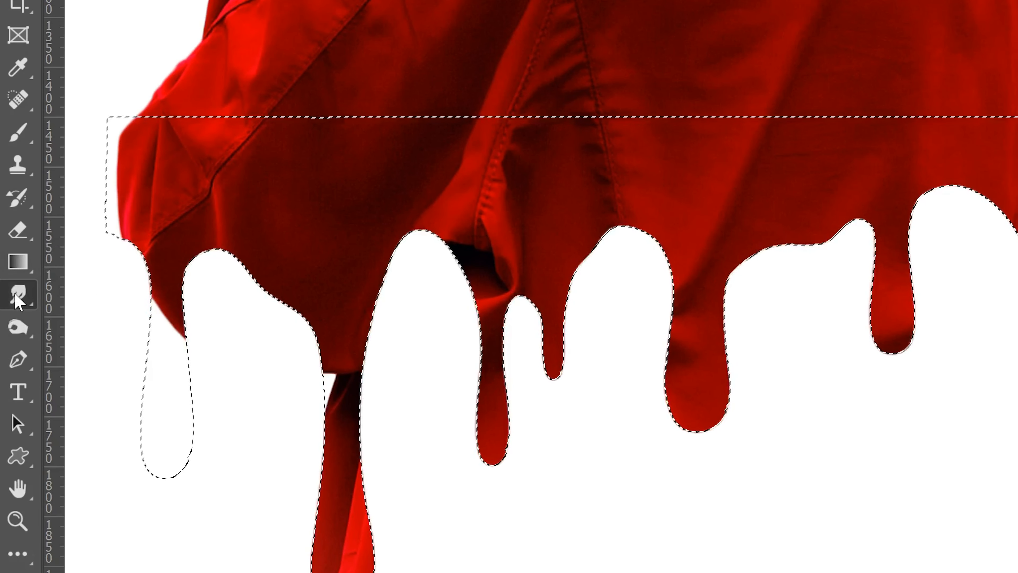
right_click(24, 296)
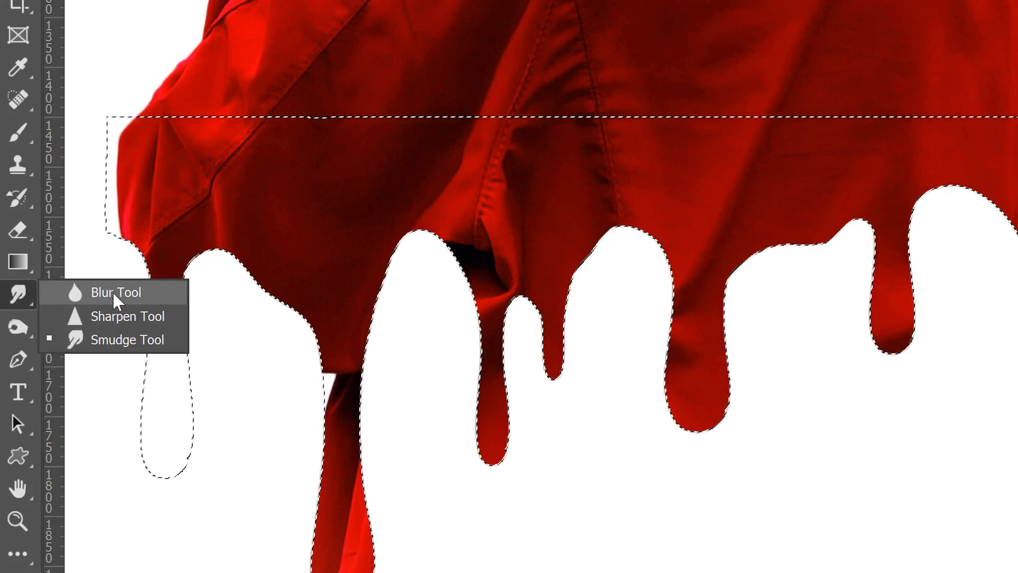
click(116, 343)
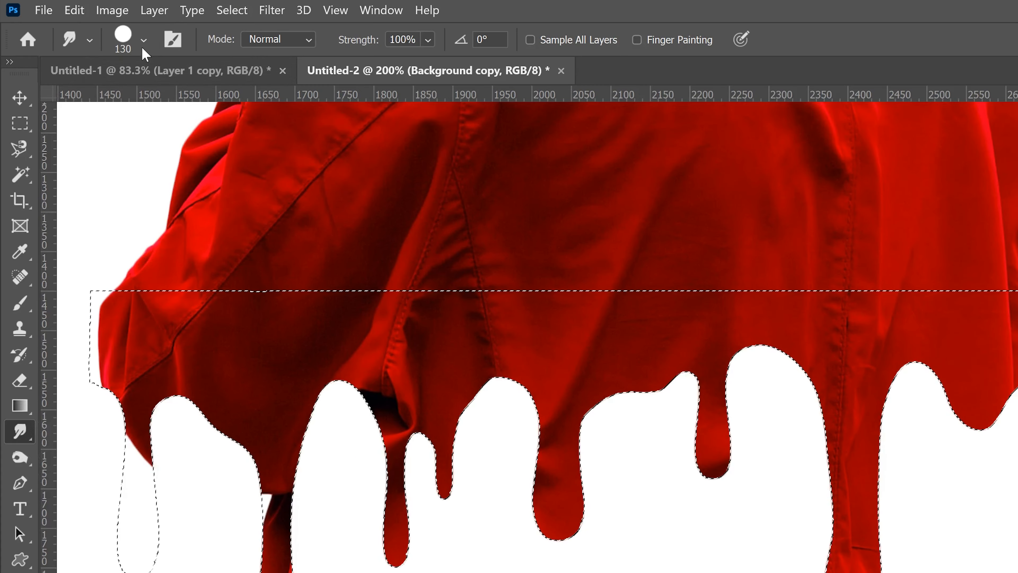
click(140, 40)
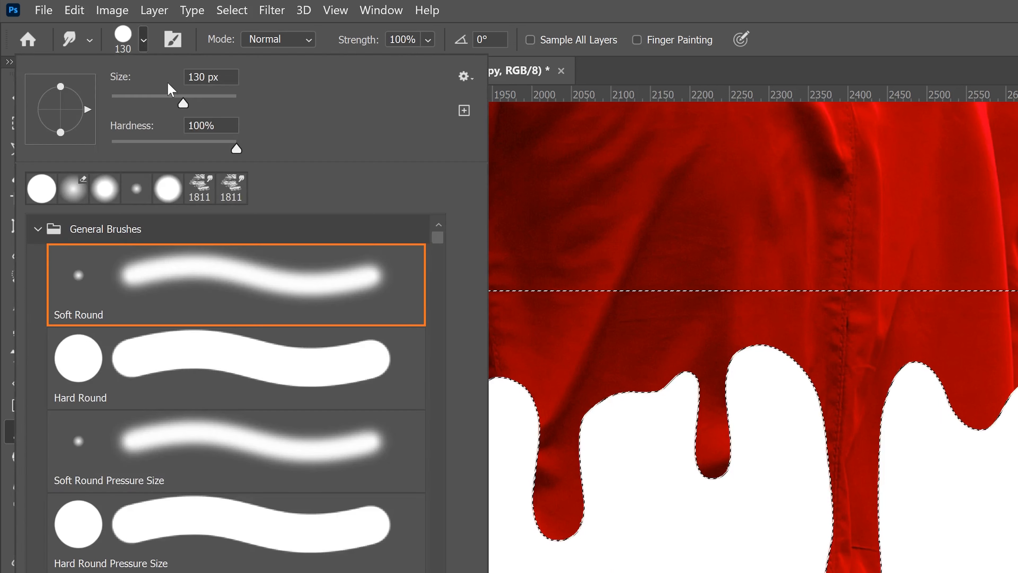
drag(179, 103, 160, 104)
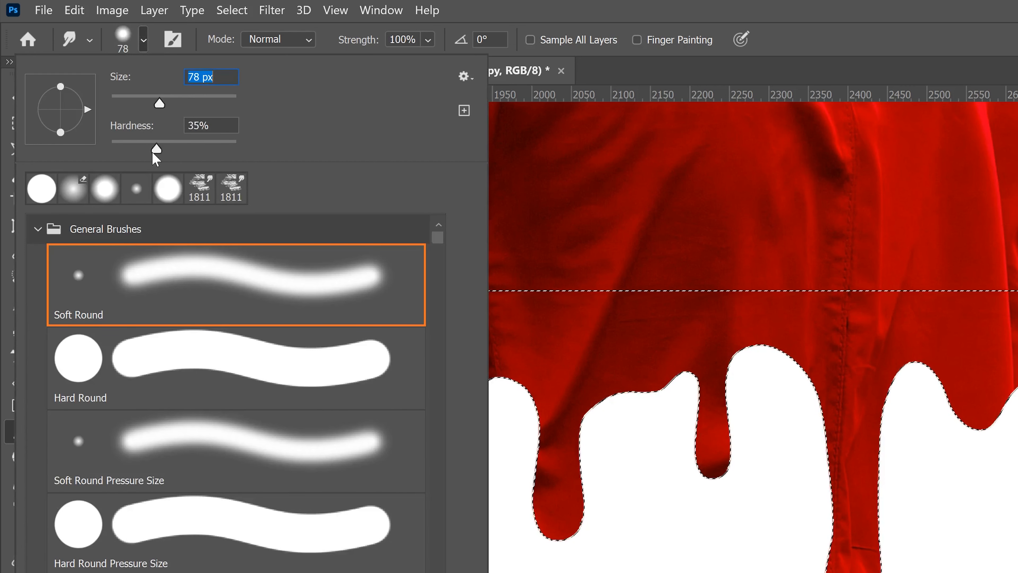
click(124, 151)
drag(160, 103, 171, 103)
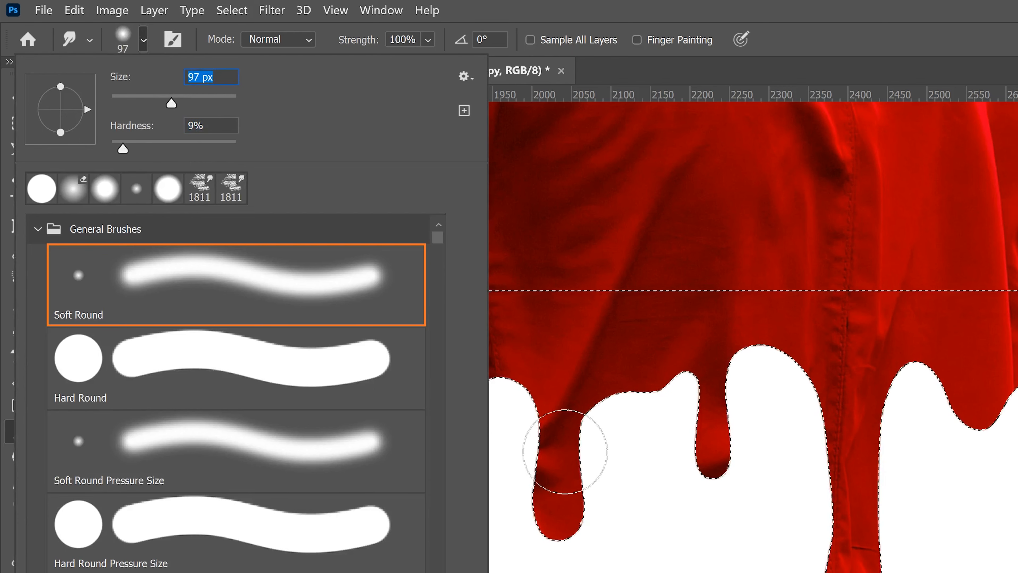
drag(171, 103, 178, 103)
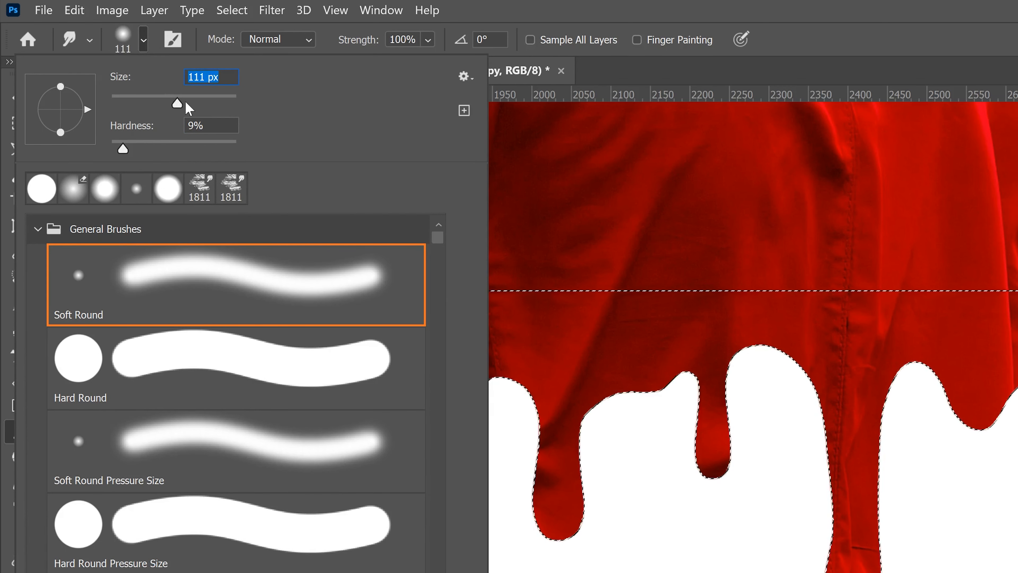
click(579, 7)
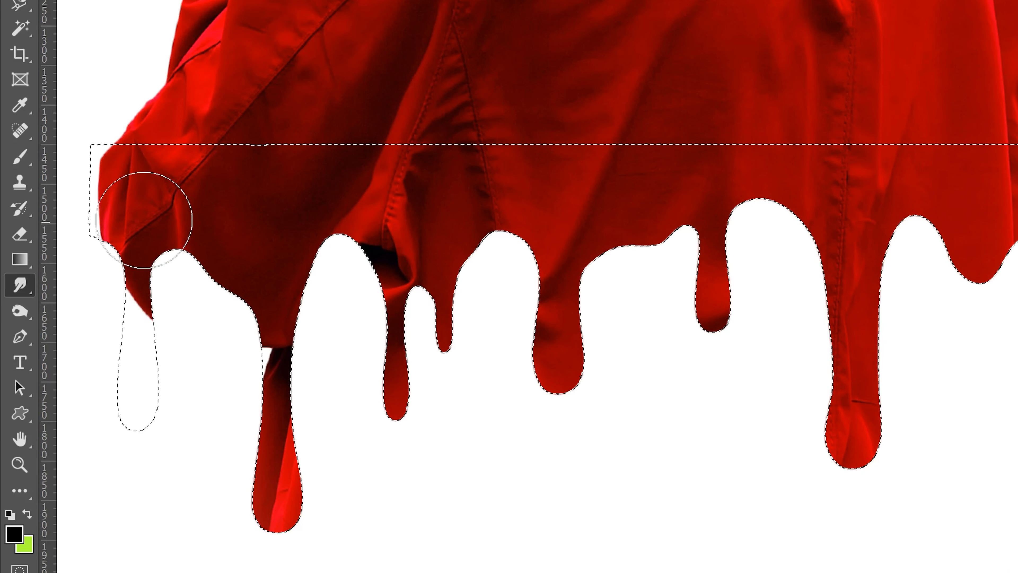
- Smudge the jacket fabric downward into each drip so the texture flows into them
mouse_move(136, 216)
mouse_down()
mouse_move(143, 409)
mouse_move(149, 355)
mouse_up()
drag(142, 232, 143, 388)
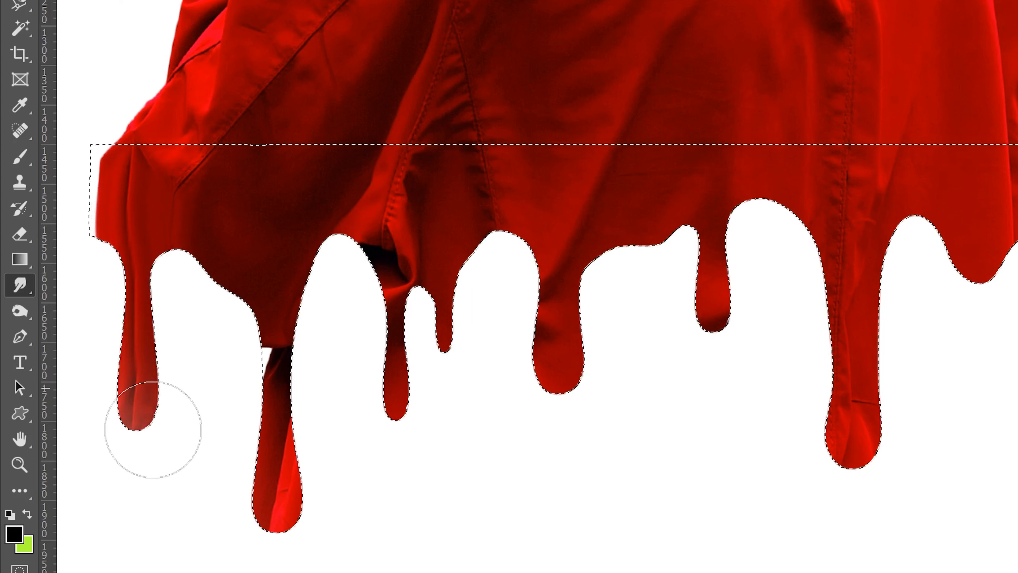
drag(144, 245, 142, 405)
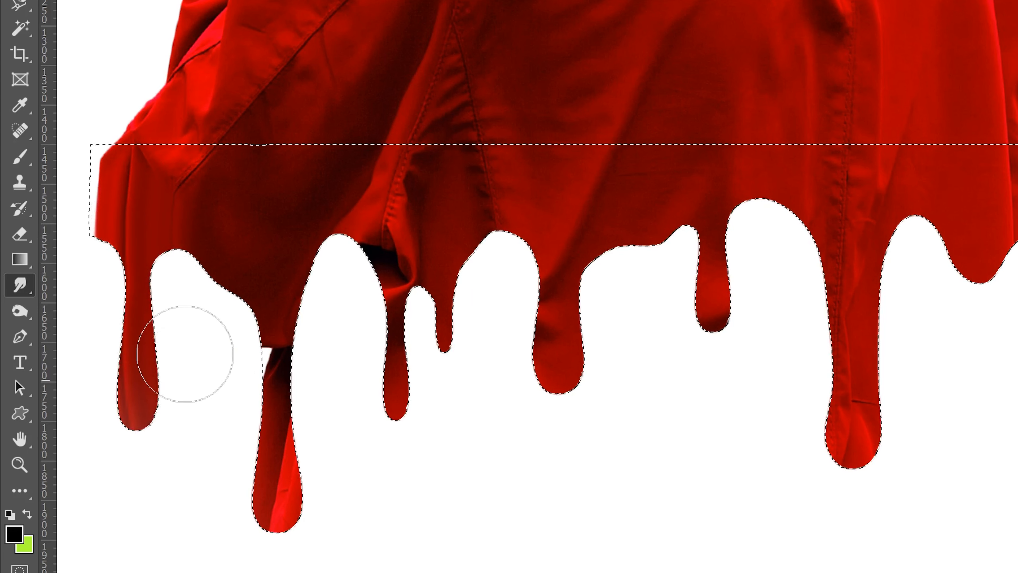
drag(244, 255, 276, 408)
mouse_move(274, 273)
mouse_down()
mouse_move(279, 459)
mouse_move(329, 552)
mouse_up()
mouse_move(383, 265)
mouse_down()
mouse_move(399, 313)
mouse_move(406, 424)
mouse_up()
mouse_move(552, 293)
mouse_down()
mouse_move(568, 333)
mouse_move(580, 397)
mouse_up()
drag(708, 216, 724, 309)
drag(596, 224, 638, 265)
drag(659, 222, 711, 281)
drag(468, 217, 470, 277)
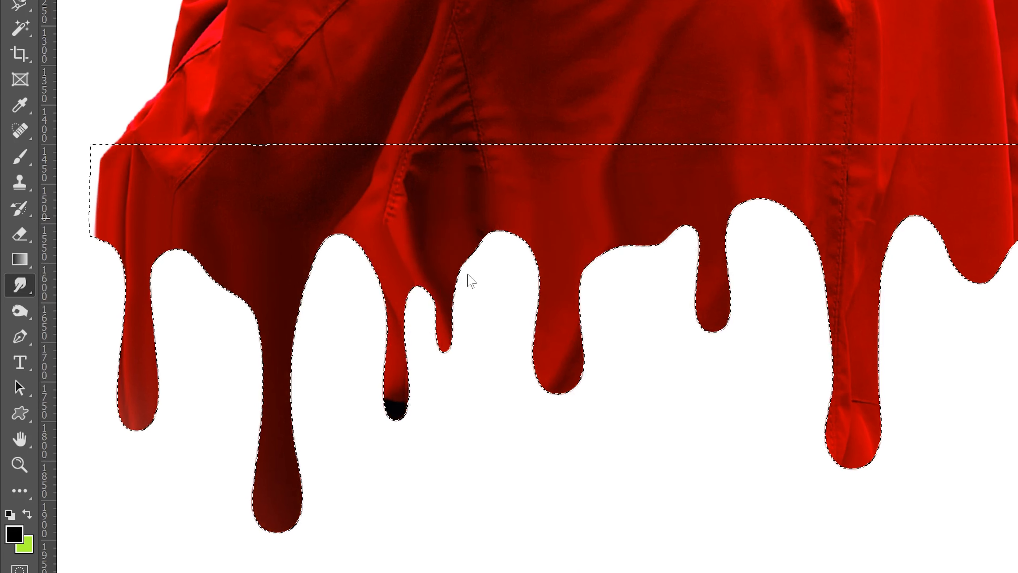
- Smudge one more drip and undo that stroke
mouse_move(357, 223)
mouse_down()
mouse_move(390, 300)
mouse_move(409, 383)
mouse_up()
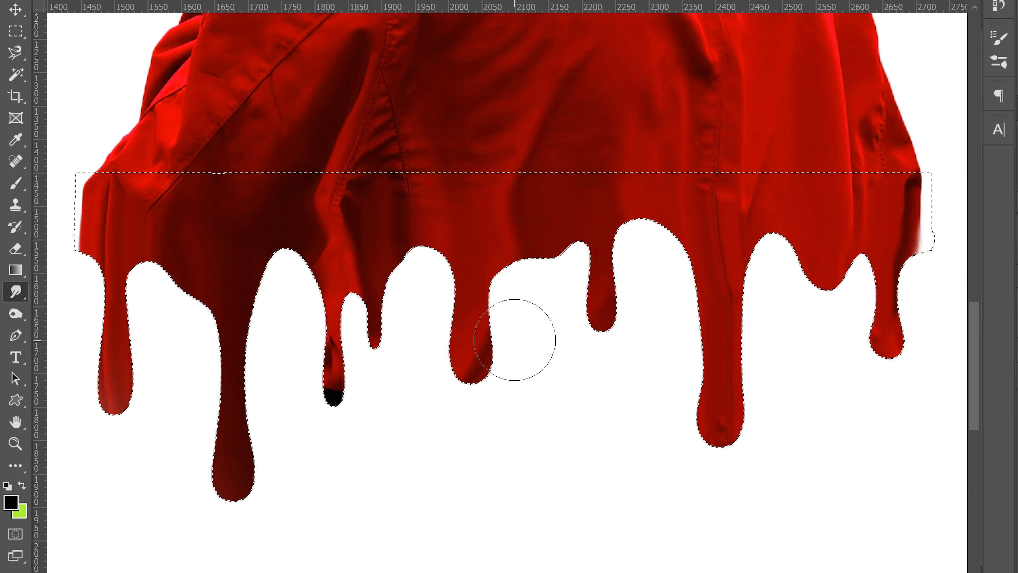
key(ctrl+z)
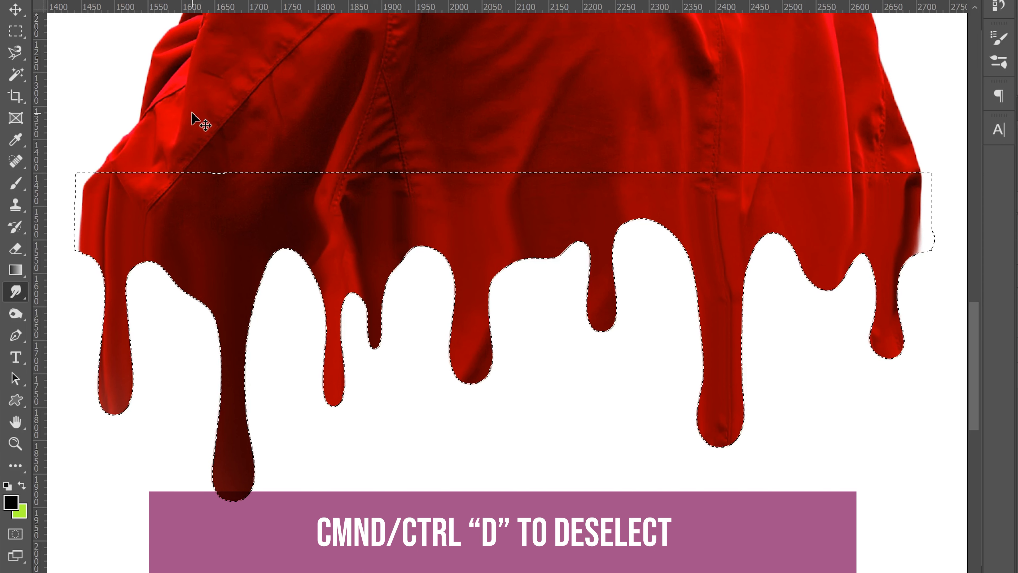
- Deselect and target the Background copy layer's mask
key(ctrl+d)
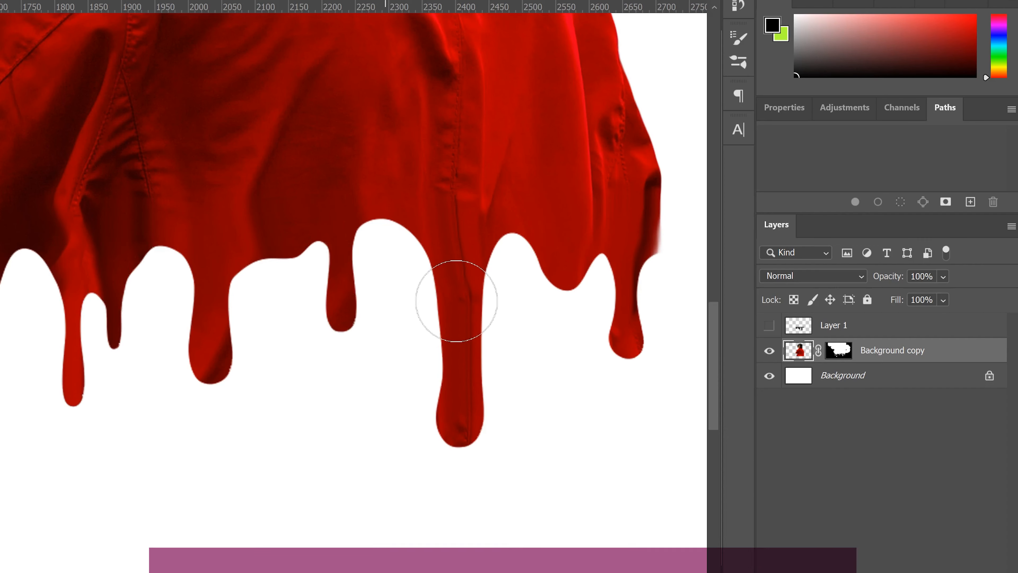
click(839, 354)
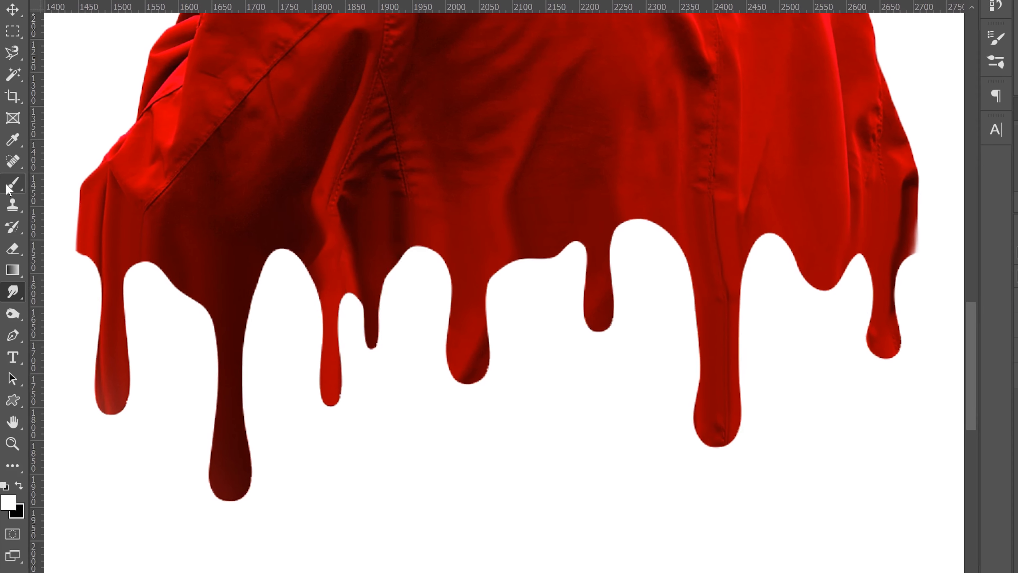
- With a black 84 px brush, paint on the Background copy mask to hide the jacket's ragged left and right edges
click(9, 185)
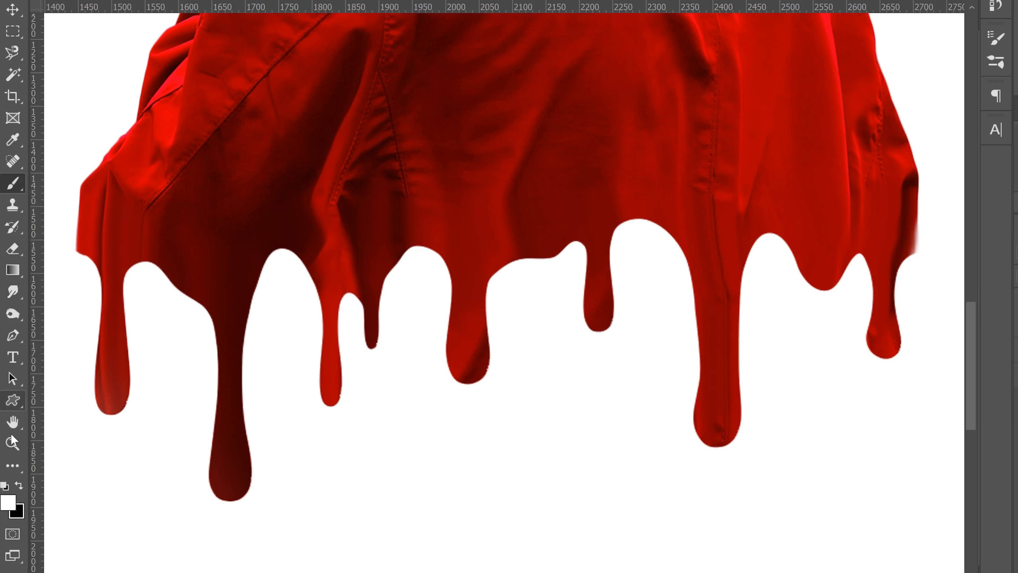
click(19, 486)
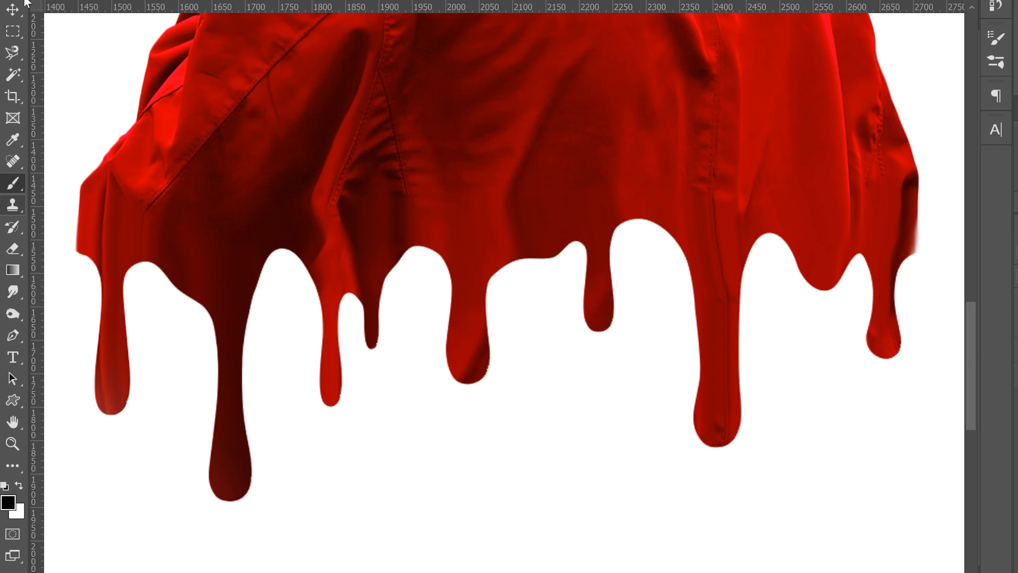
click(116, 8)
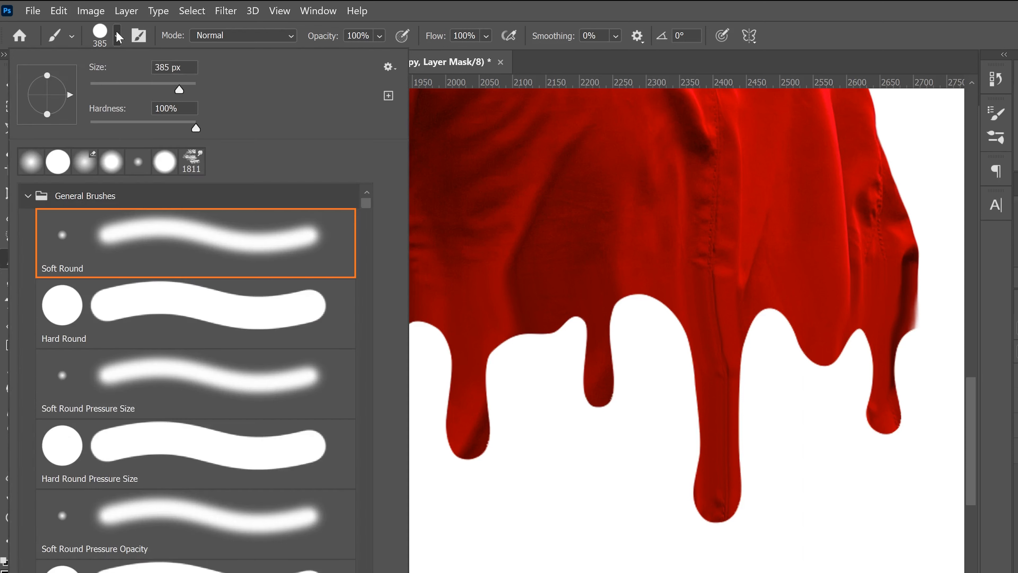
drag(179, 89, 134, 89)
drag(196, 125, 185, 127)
click(934, 370)
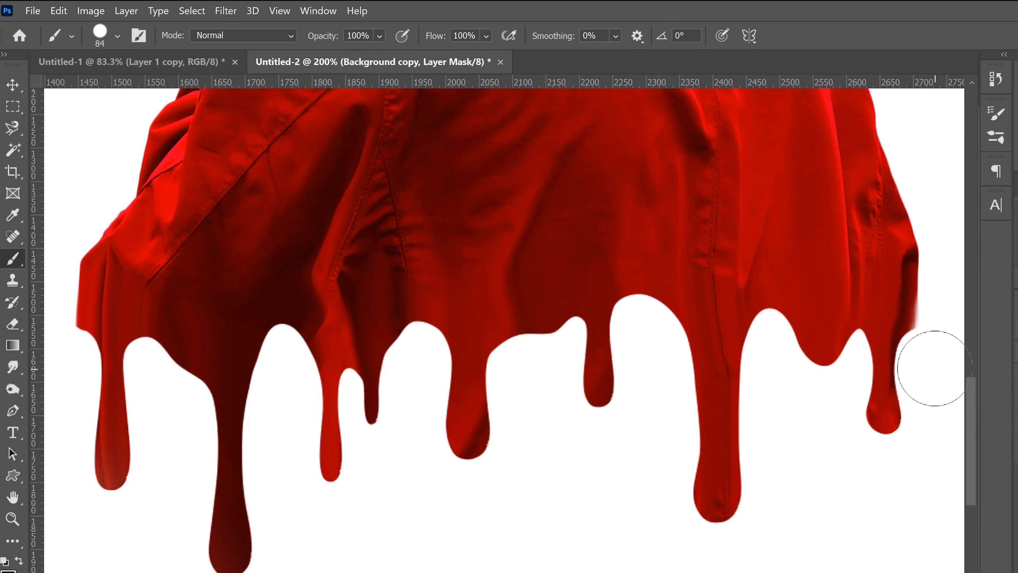
mouse_move(935, 360)
mouse_down()
mouse_move(939, 320)
mouse_move(928, 361)
mouse_move(945, 308)
mouse_up()
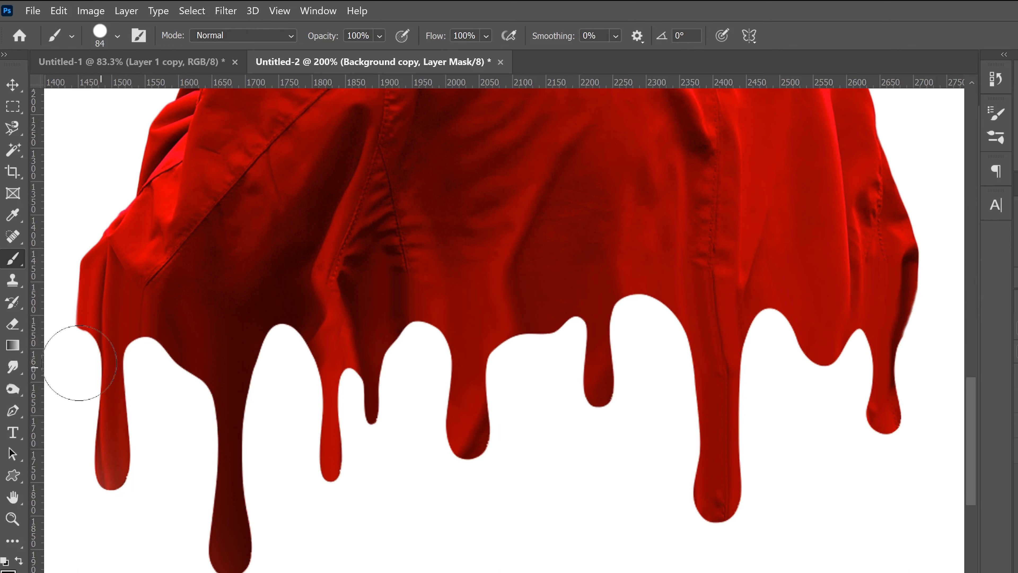
drag(60, 351, 44, 271)
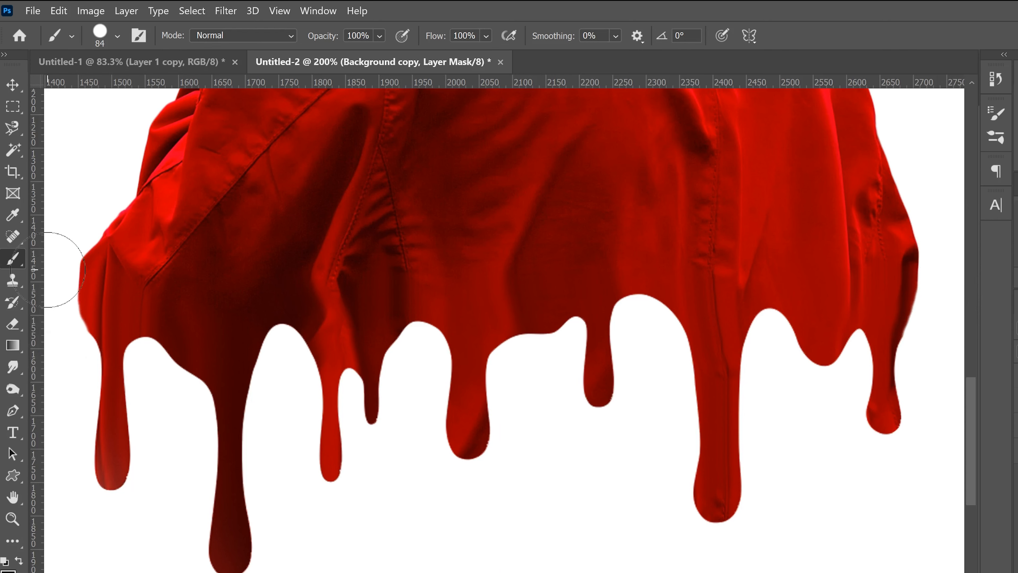
drag(65, 349, 50, 252)
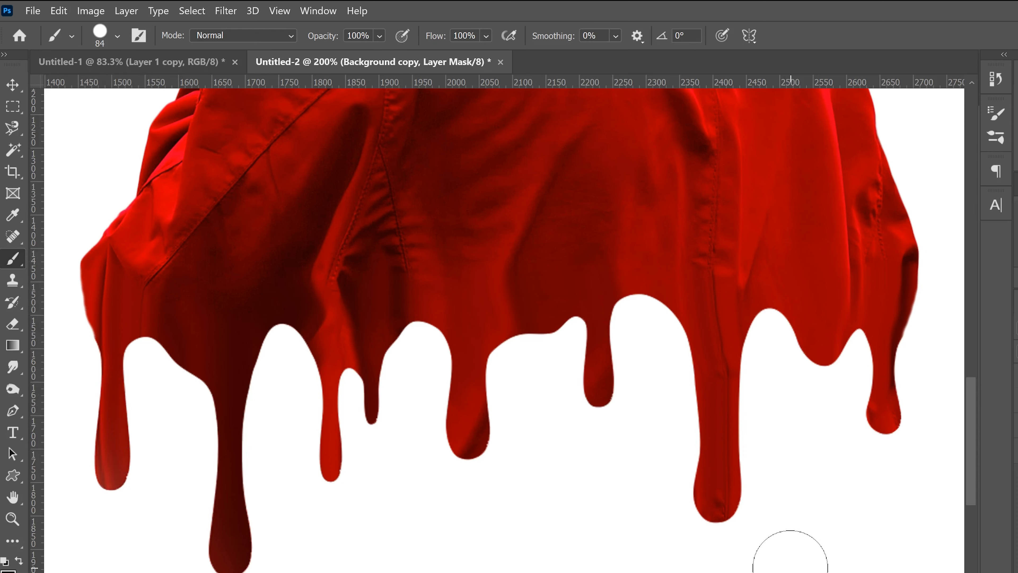
- Add a Bevel & Emboss effect to Background copy with depth 74%, size 29 px, angle 91° and altitude 42°
key(ctrl+minus)
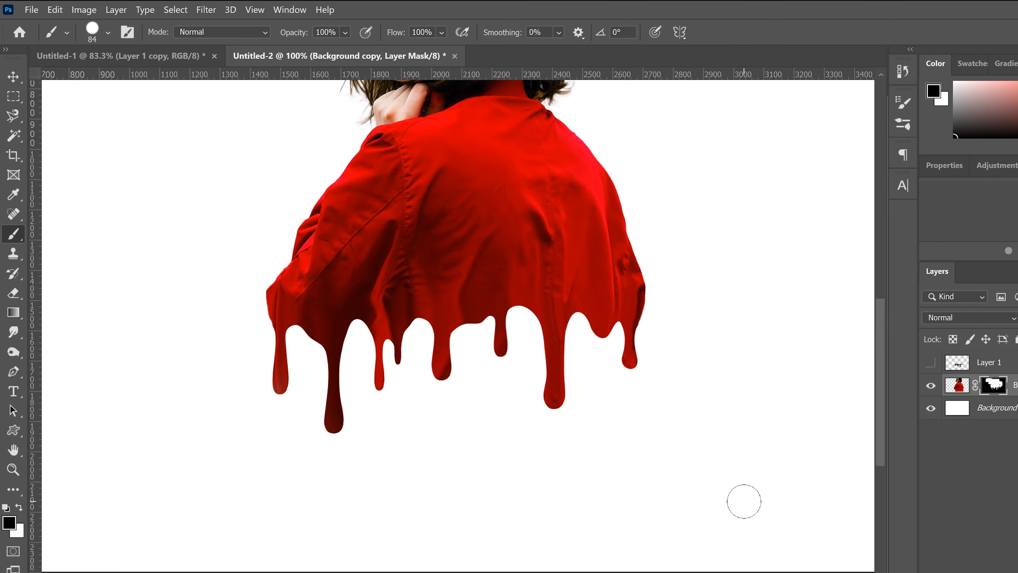
scroll(744, 501, up, 5)
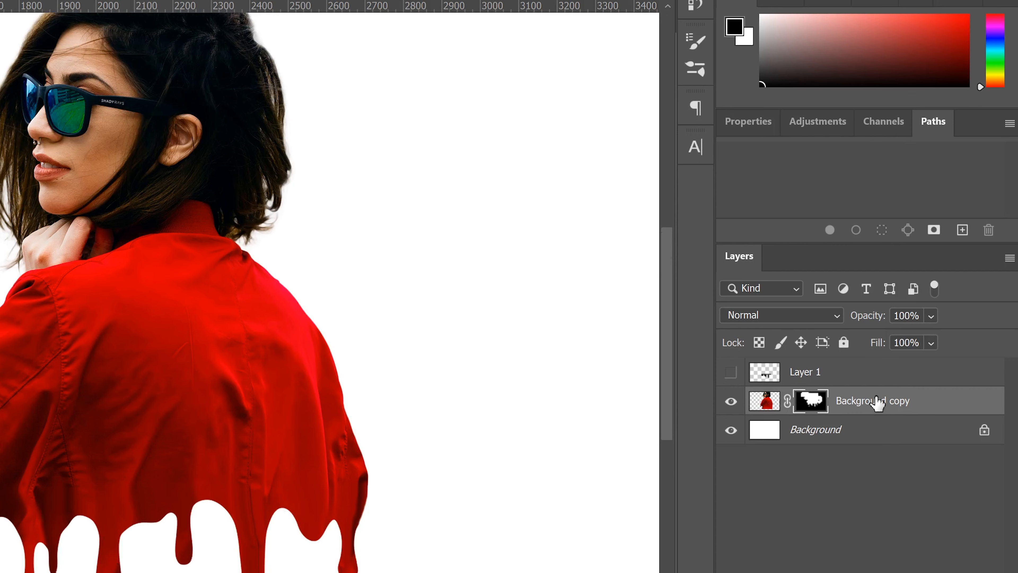
double_click(958, 411)
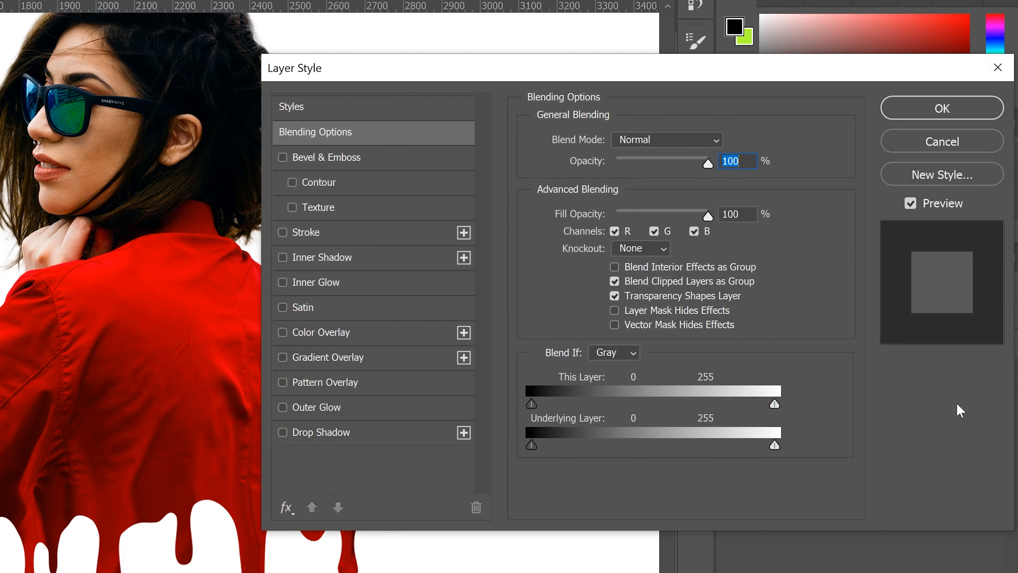
drag(620, 84, 600, 50)
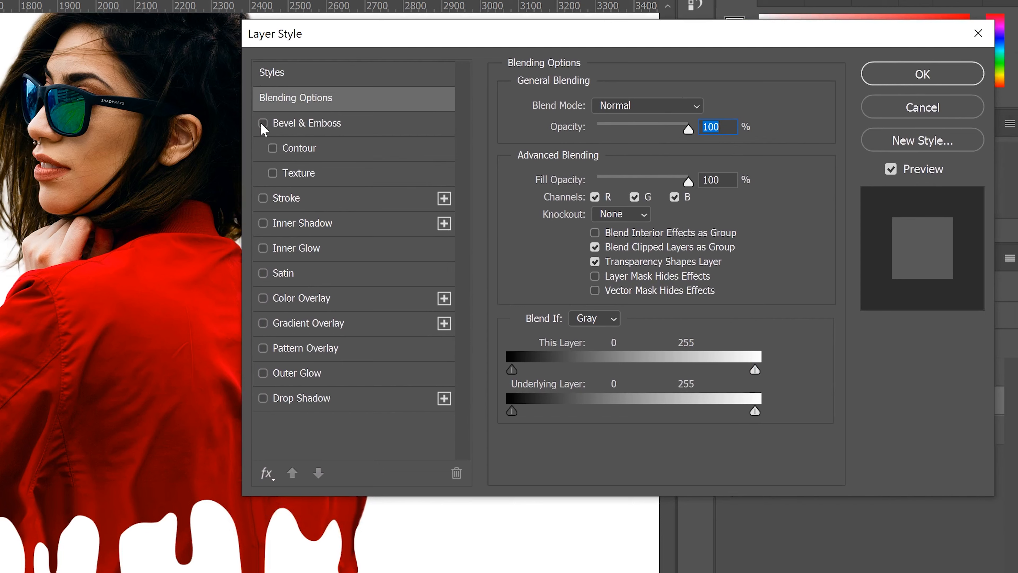
click(295, 123)
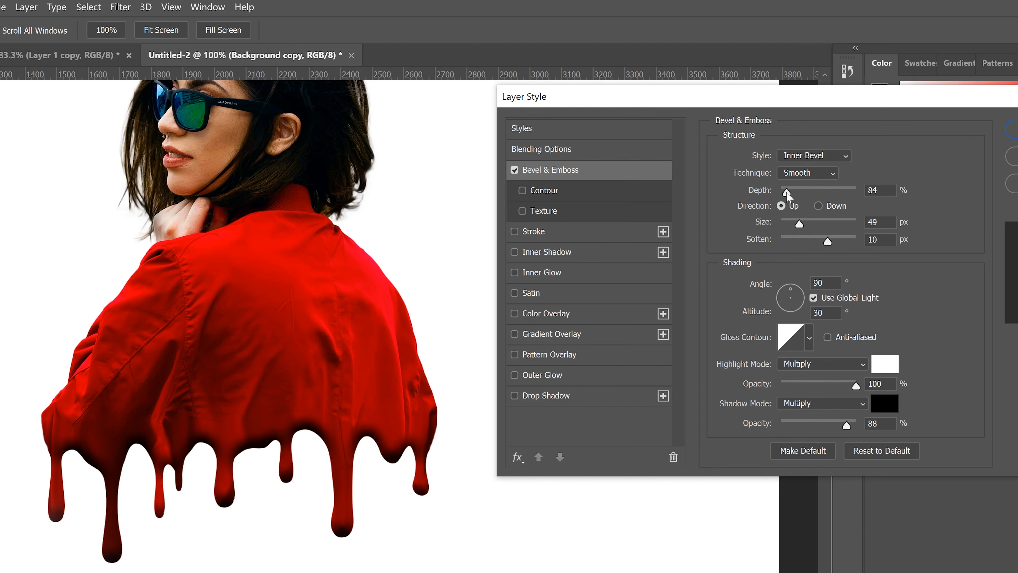
drag(786, 194, 786, 190)
drag(799, 223, 792, 225)
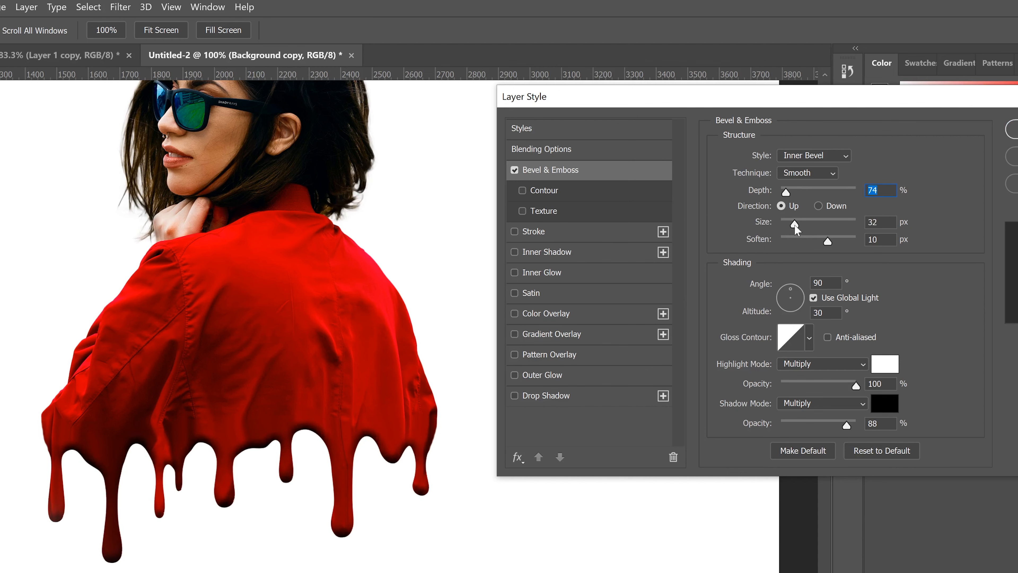
drag(794, 224, 831, 244)
key(Tab)
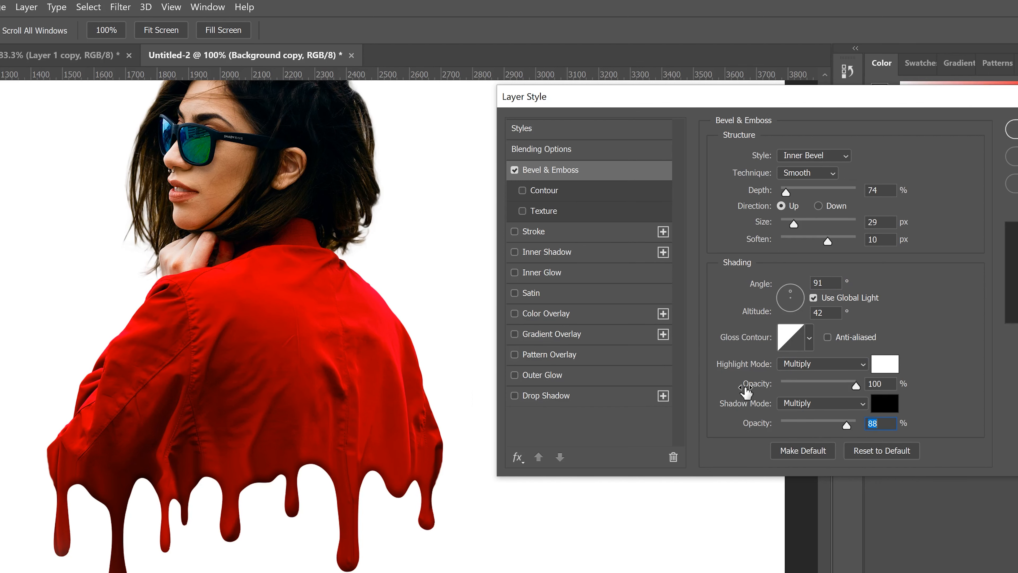
drag(847, 426, 858, 425)
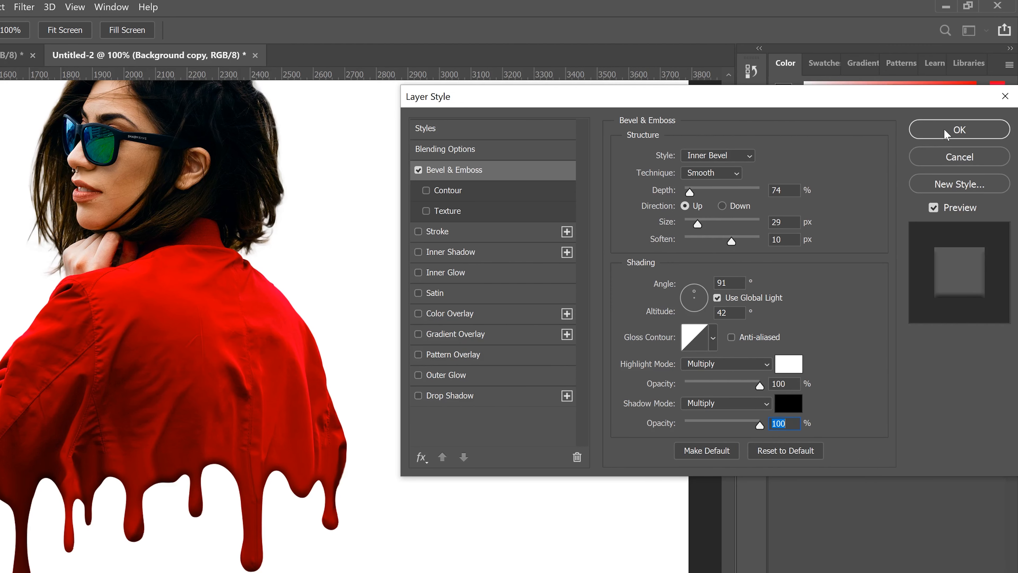
click(946, 134)
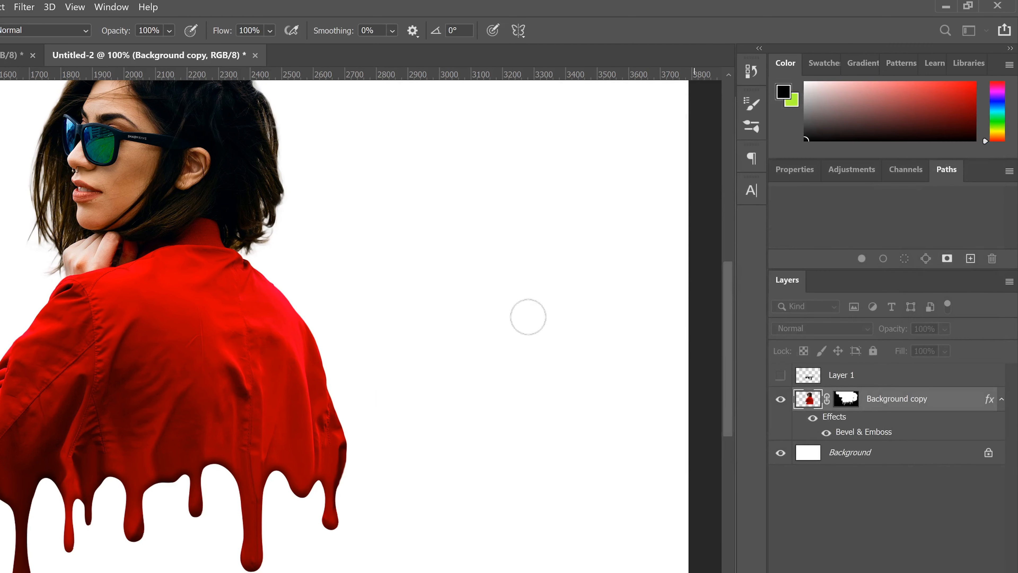
- Apply the Dry Brush filter from the Filter Gallery with brush size 7, detail 4 and texture 1
key(ctrl+minus)
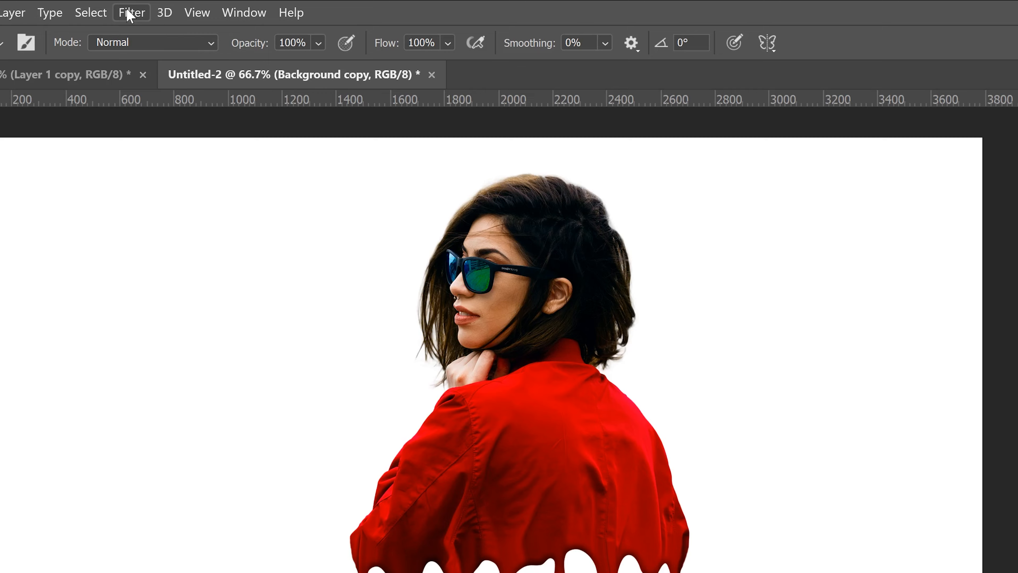
click(129, 13)
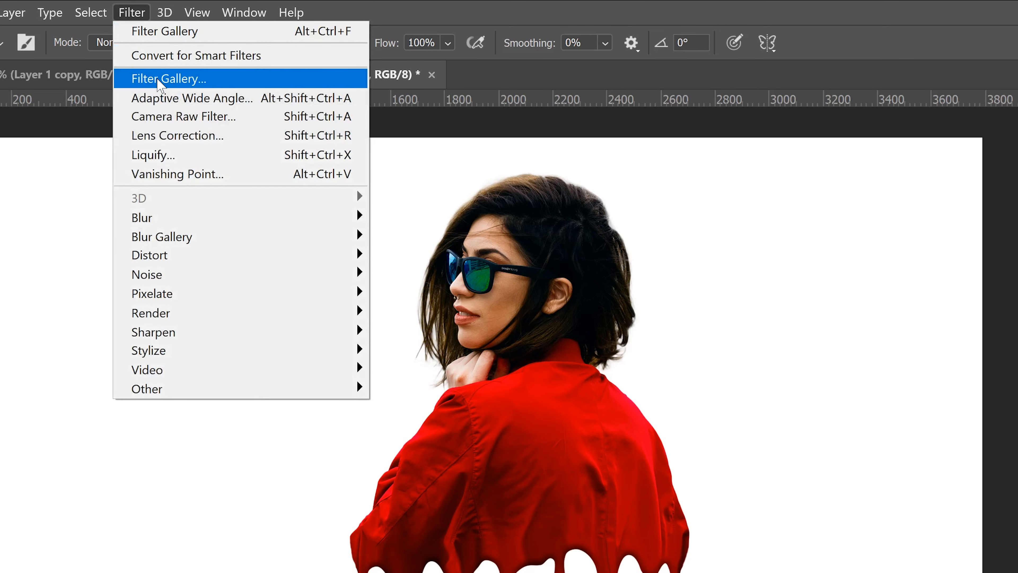
click(159, 81)
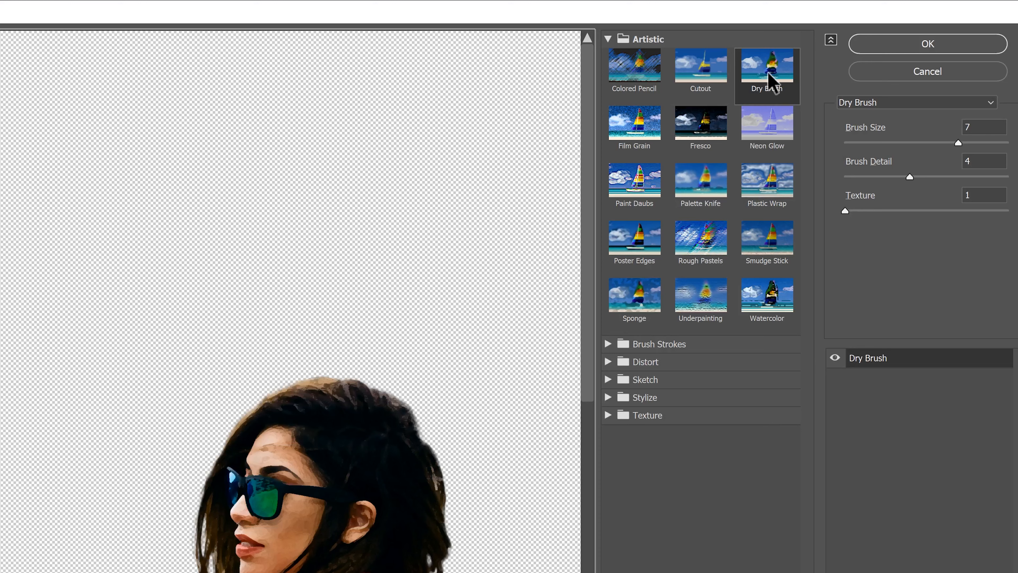
drag(588, 100, 576, 281)
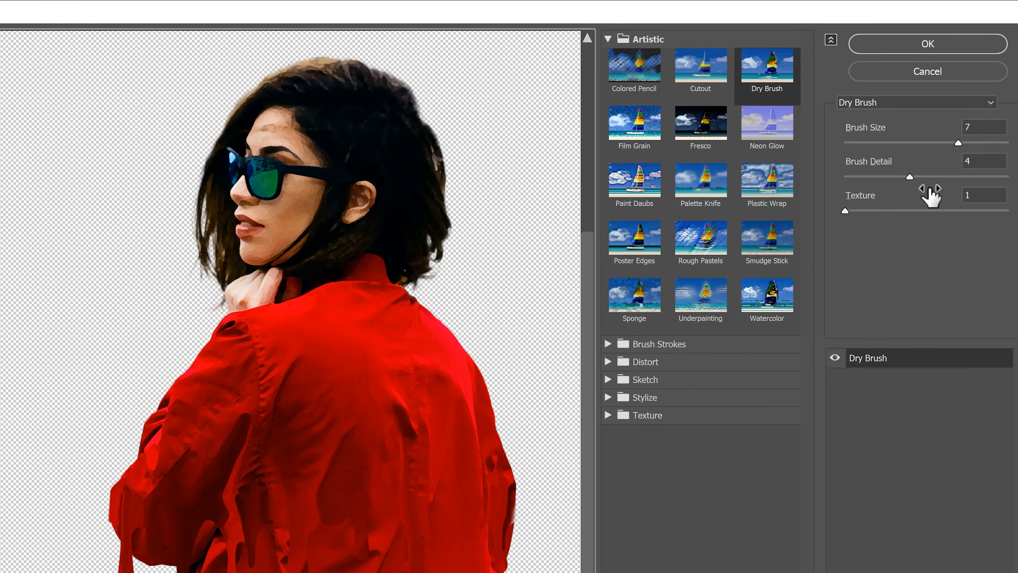
drag(958, 143, 951, 143)
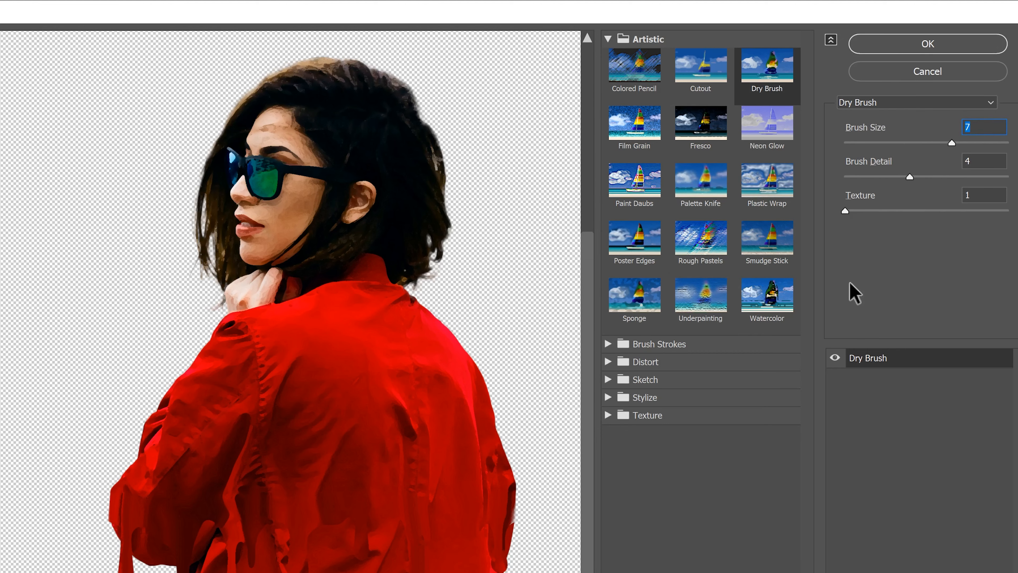
click(918, 43)
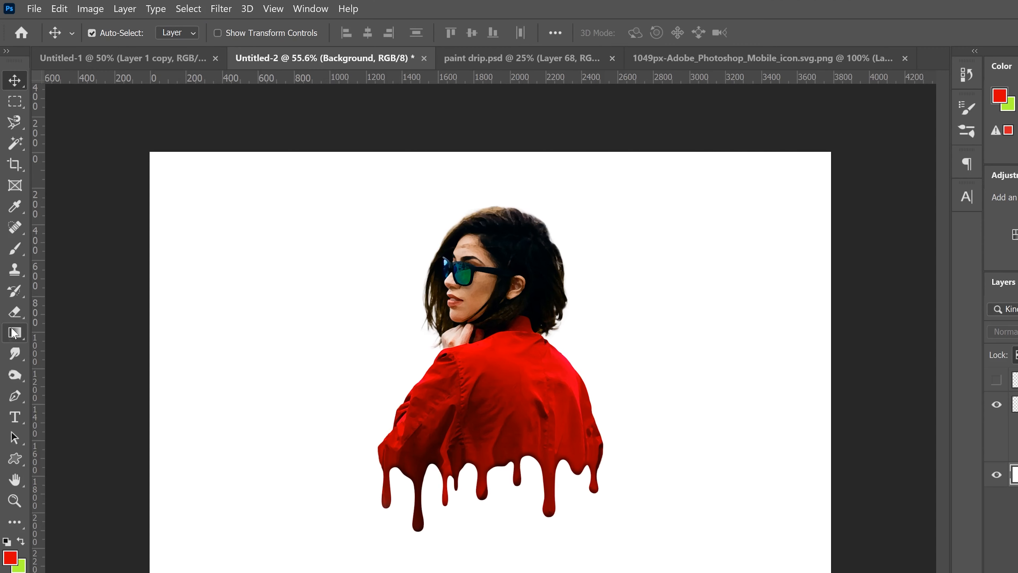
- With the Gradient tool, load the Black, White preset and set its left color stop to white ffffff
click(15, 335)
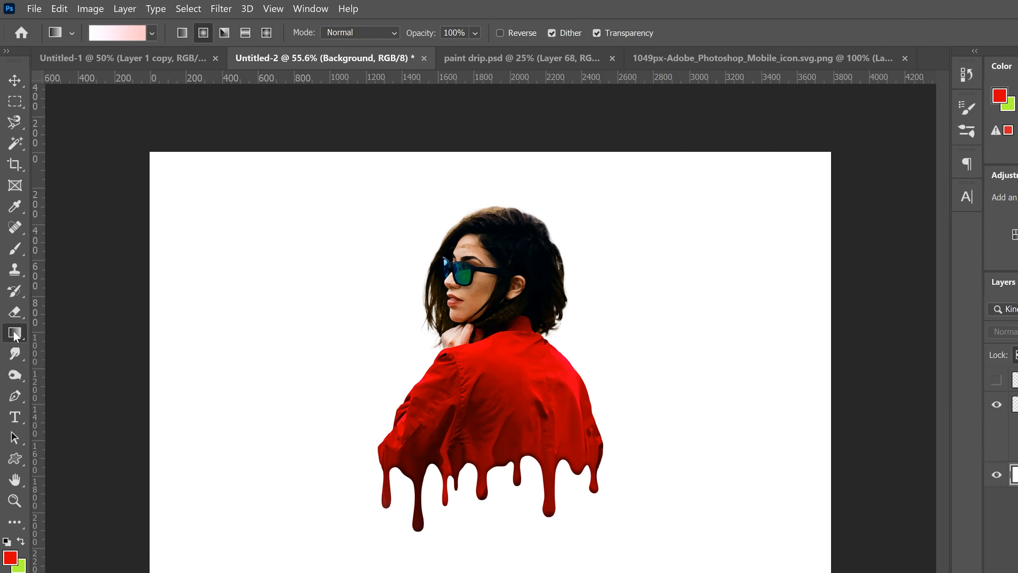
click(114, 37)
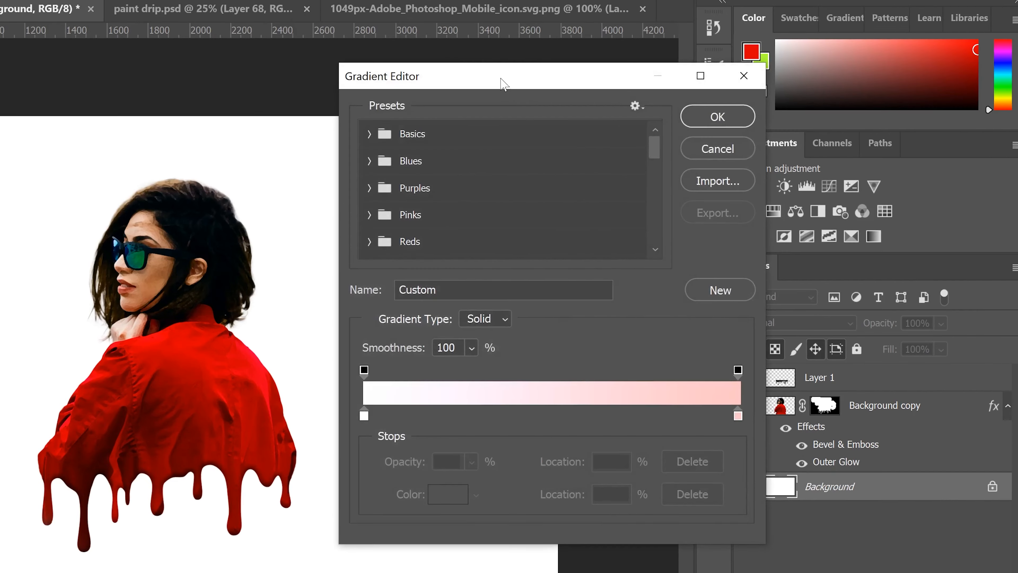
drag(501, 79, 498, 83)
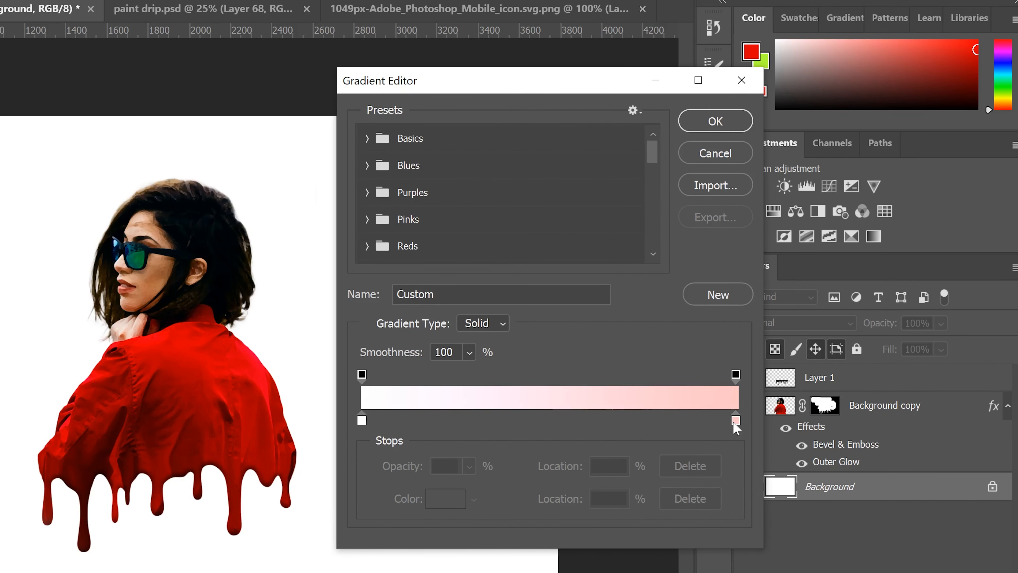
click(367, 138)
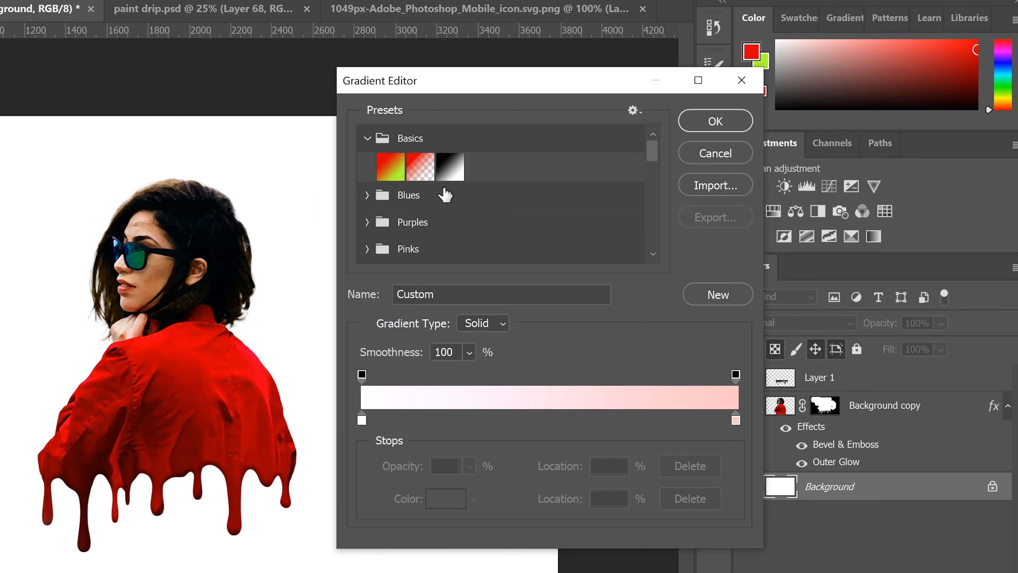
click(448, 172)
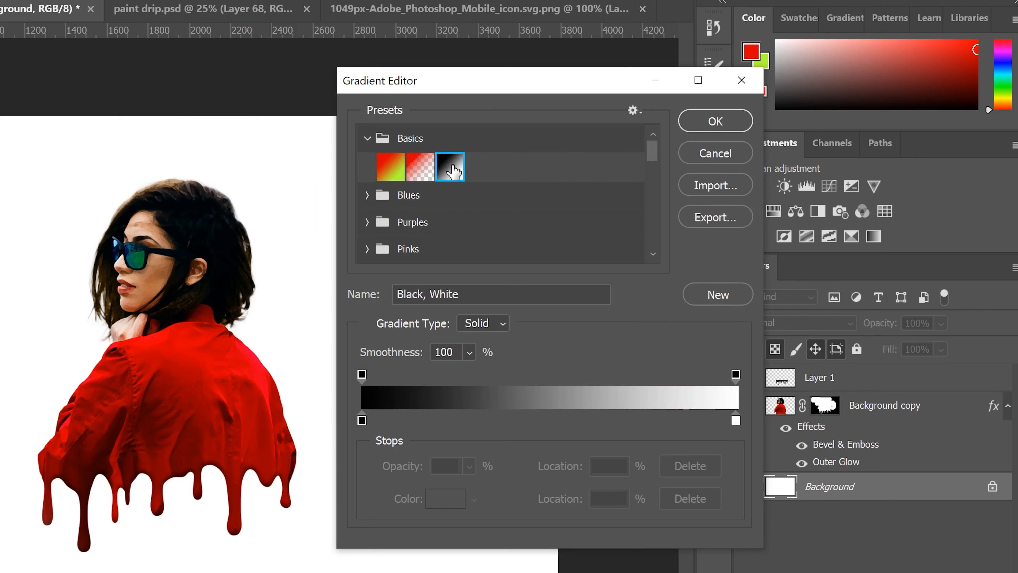
click(362, 420)
click(444, 501)
drag(651, 362, 449, 130)
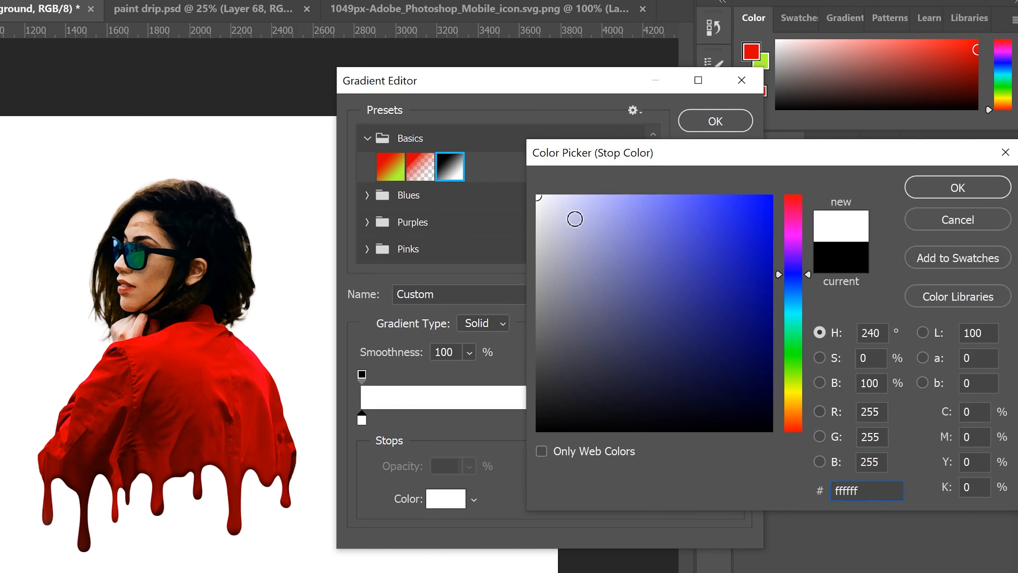
click(957, 189)
- Set the gradient's right color stop to light pink ffcaca and confirm the gradient
click(736, 421)
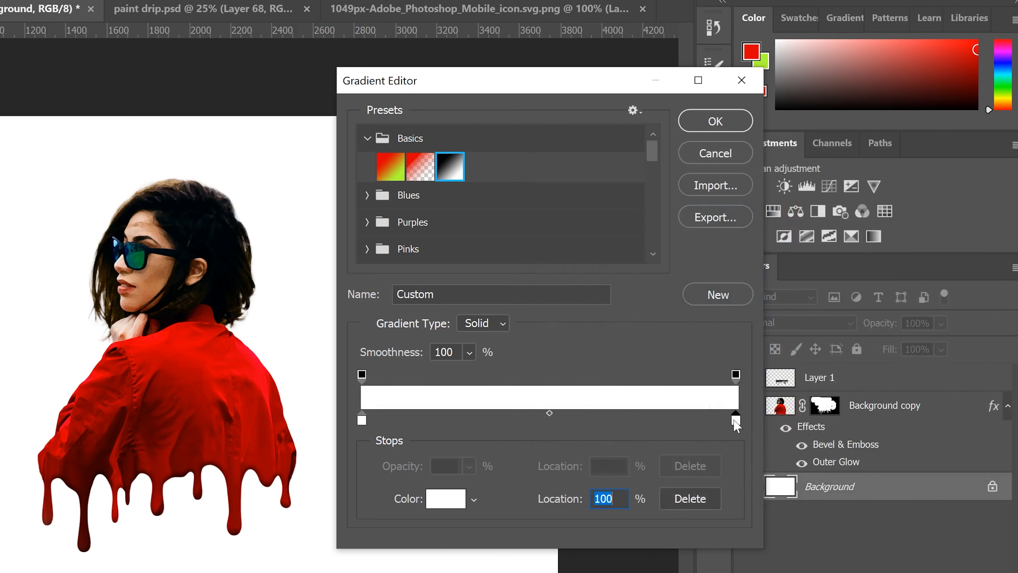
click(445, 500)
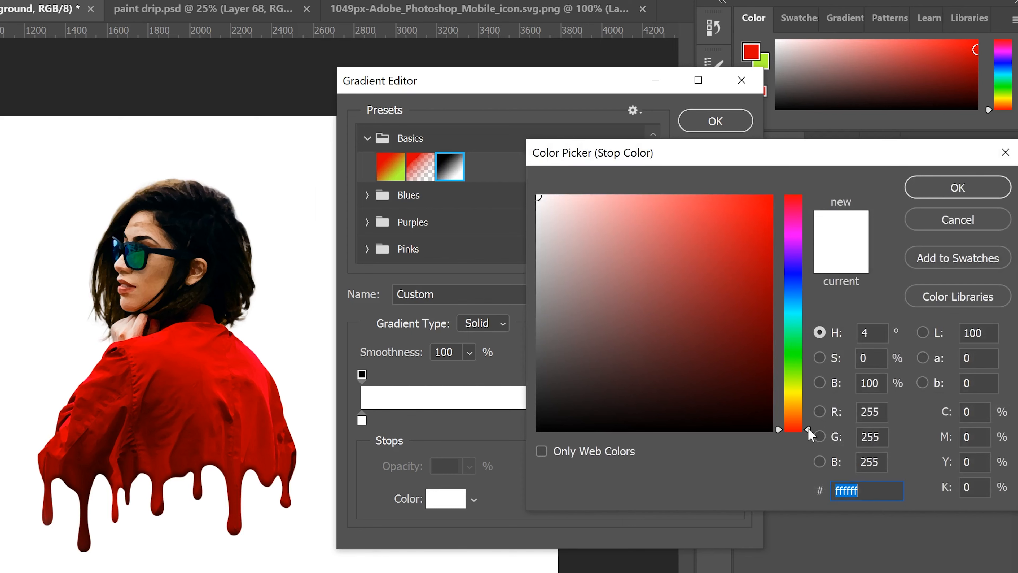
click(192, 401)
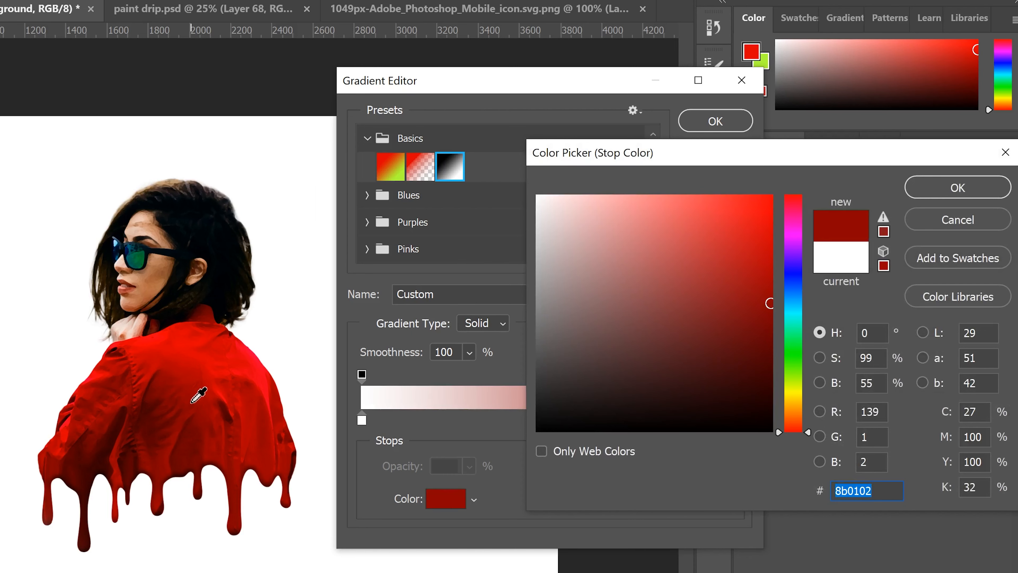
mouse_move(584, 205)
mouse_down()
mouse_move(584, 216)
mouse_move(591, 187)
mouse_move(582, 200)
mouse_up()
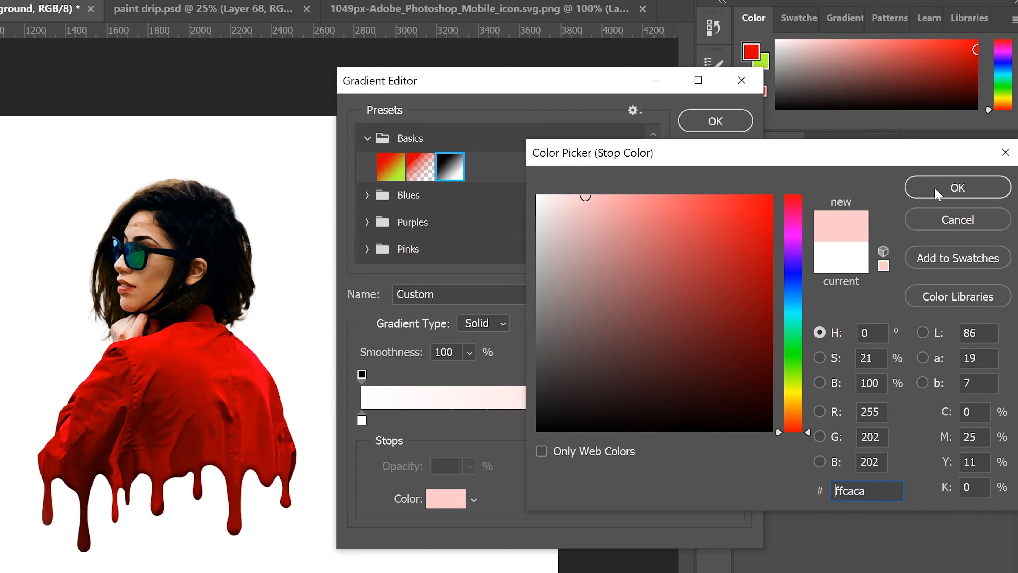
click(958, 187)
click(711, 122)
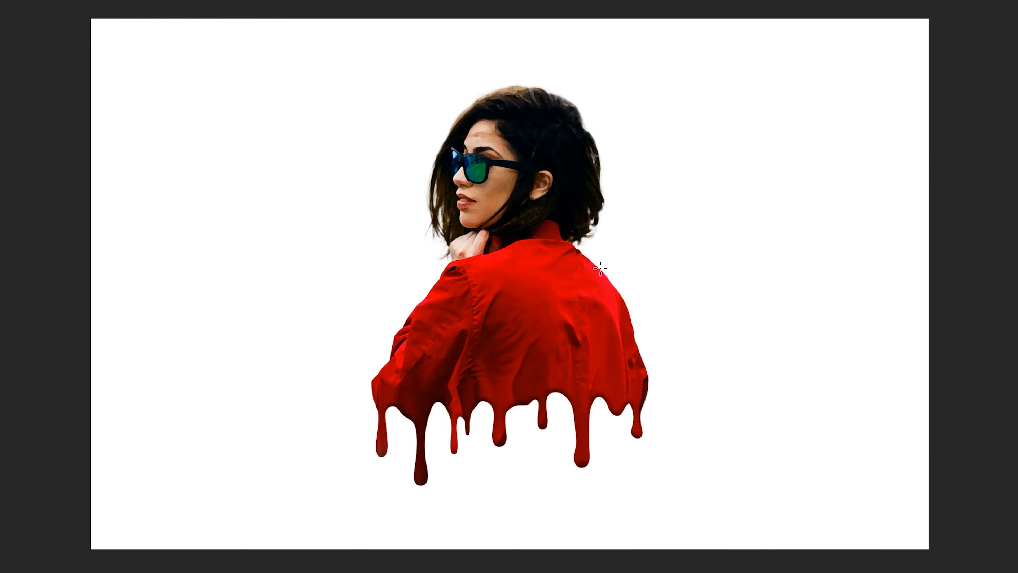
- Fill the Background layer with the radial gradient drawn outward from the woman's shoulder
click(523, 259)
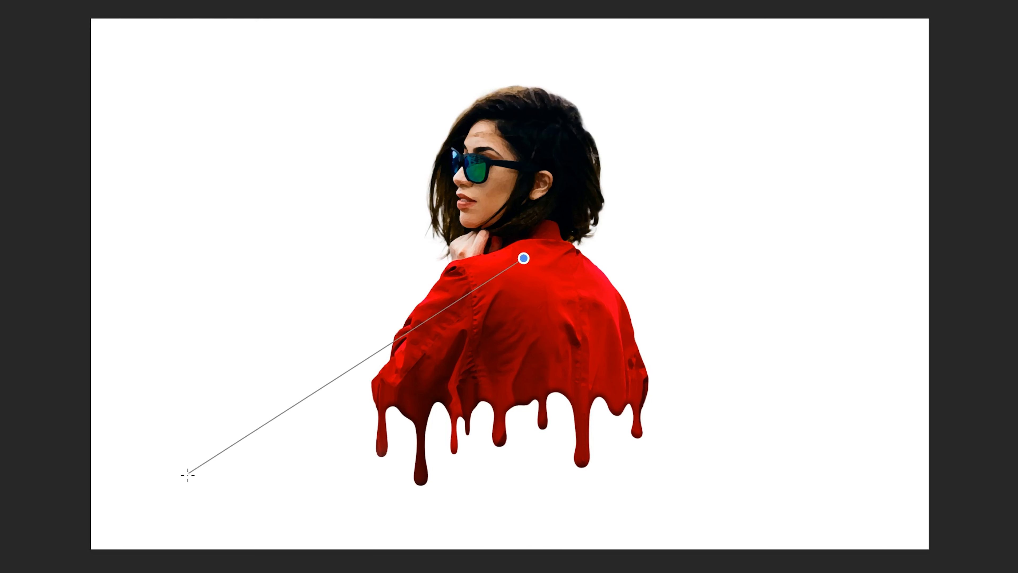
drag(155, 493, 91, 546)
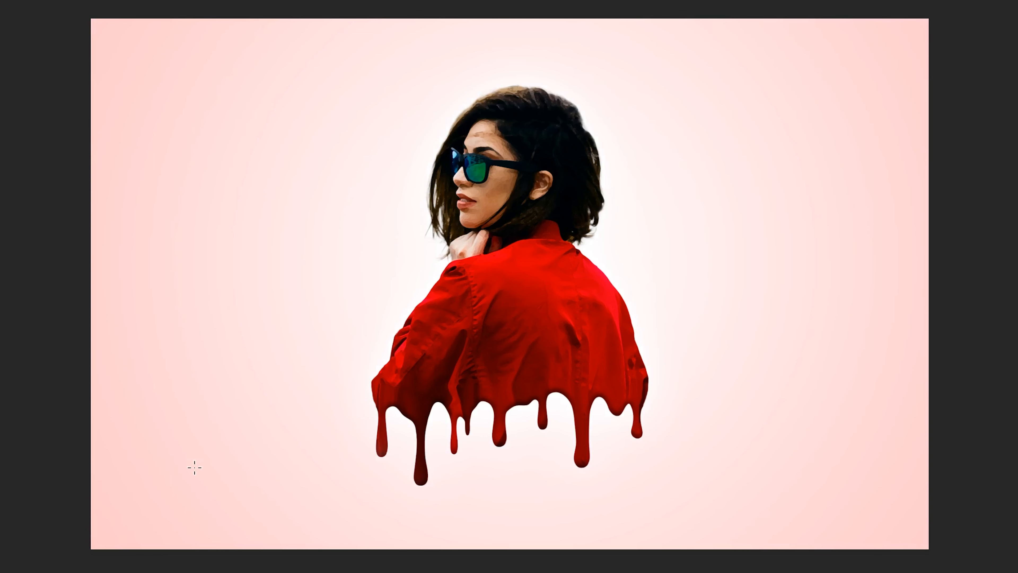
drag(517, 273, 346, 369)
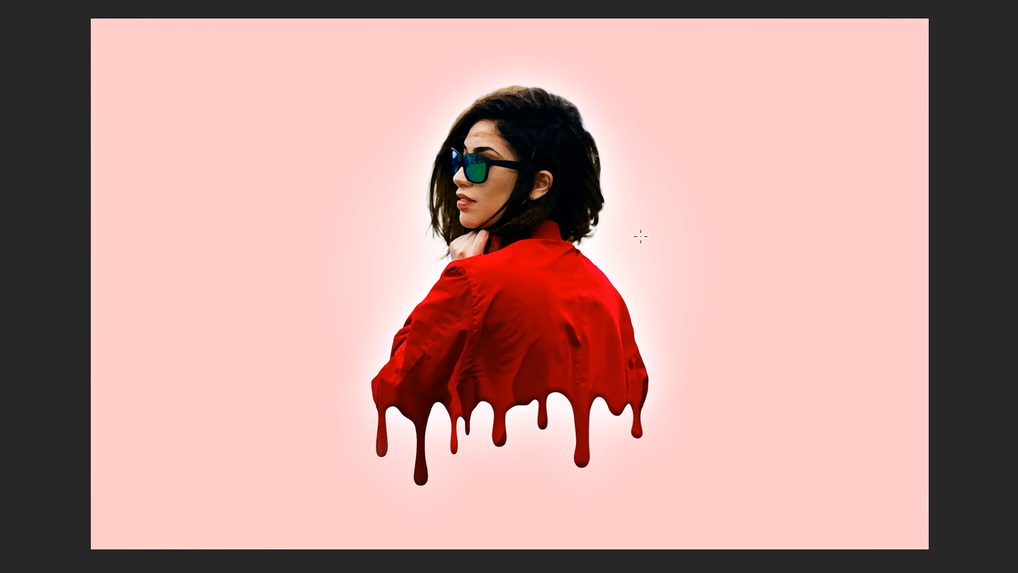
- Redraw the radial gradient on the Background layer from the woman's shoulder outward toward the lower left
drag(502, 271, 157, 462)
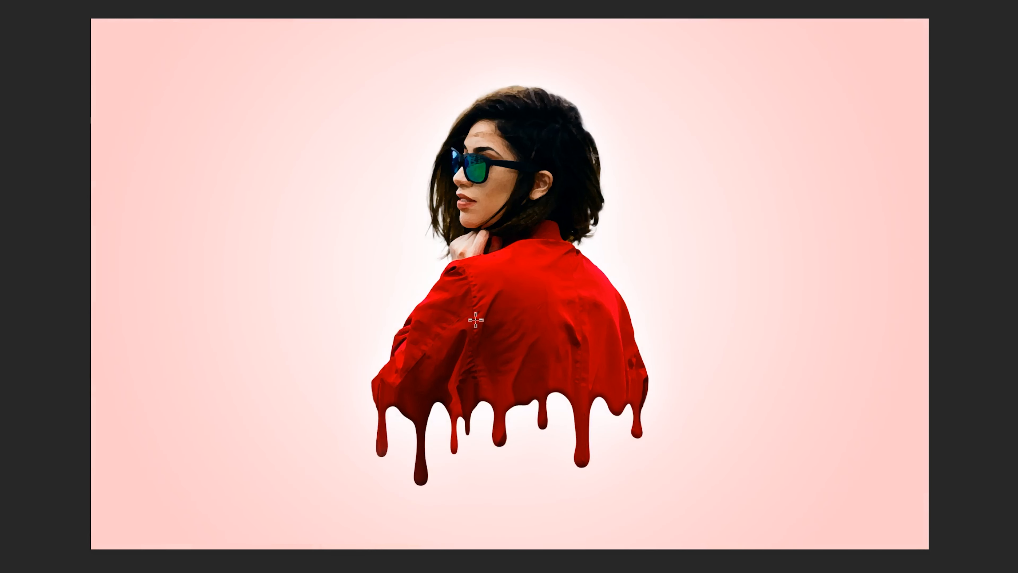
drag(526, 283, 190, 478)
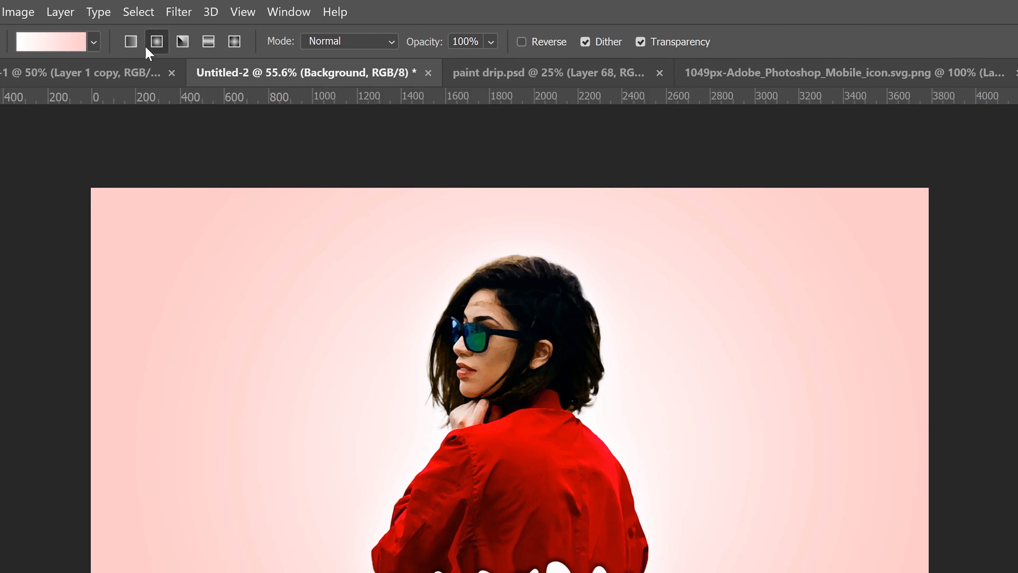
click(130, 42)
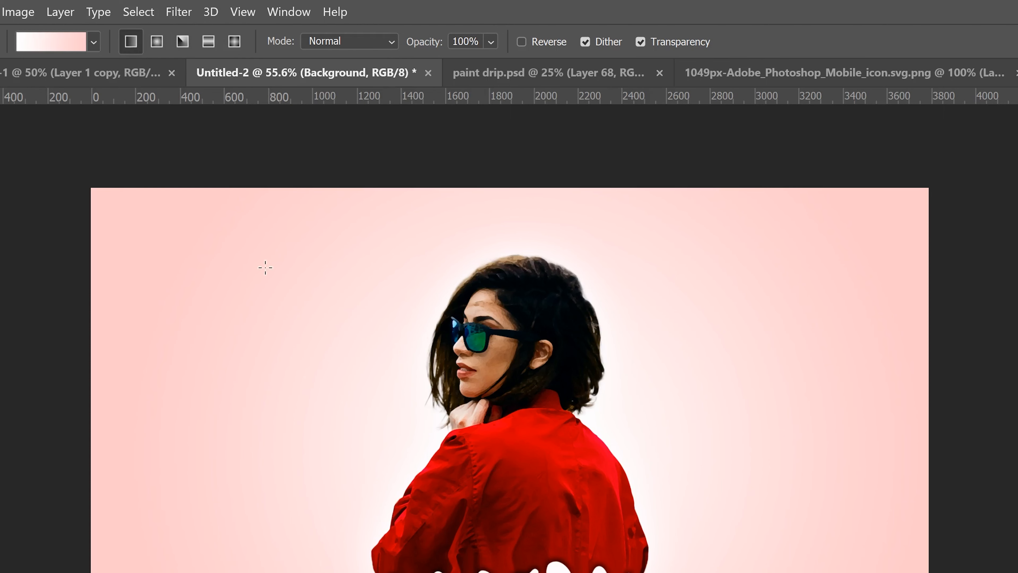
drag(201, 453, 827, 467)
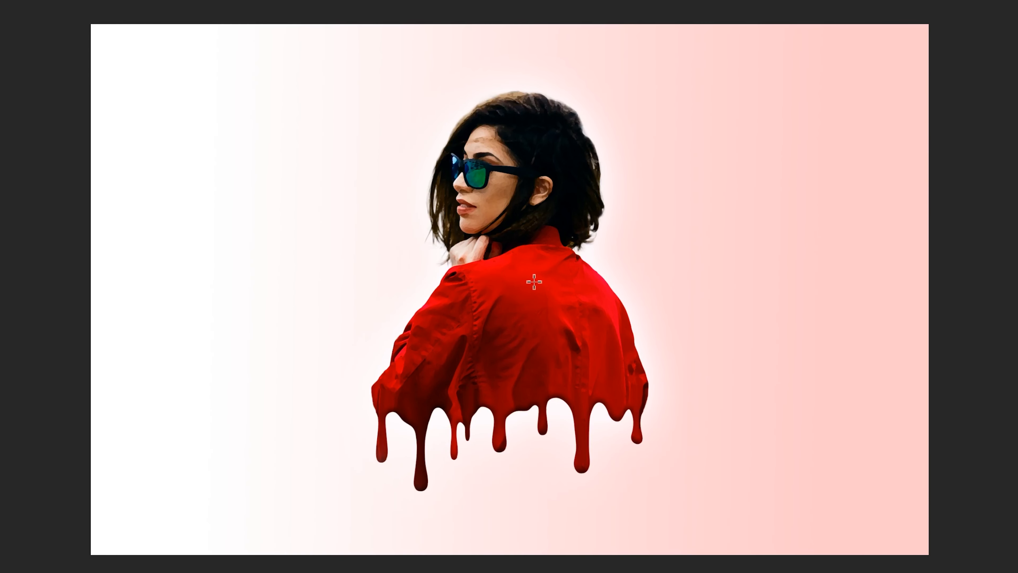
drag(533, 282, 172, 482)
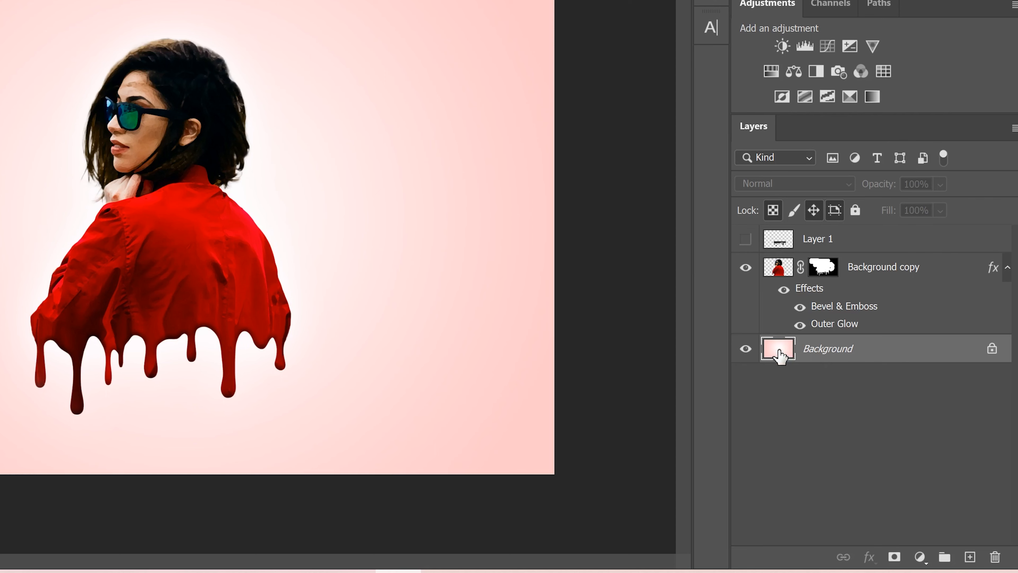
- Add a new empty layer above the Background, hide the Background copy layer, and pick the Brush tool
click(970, 557)
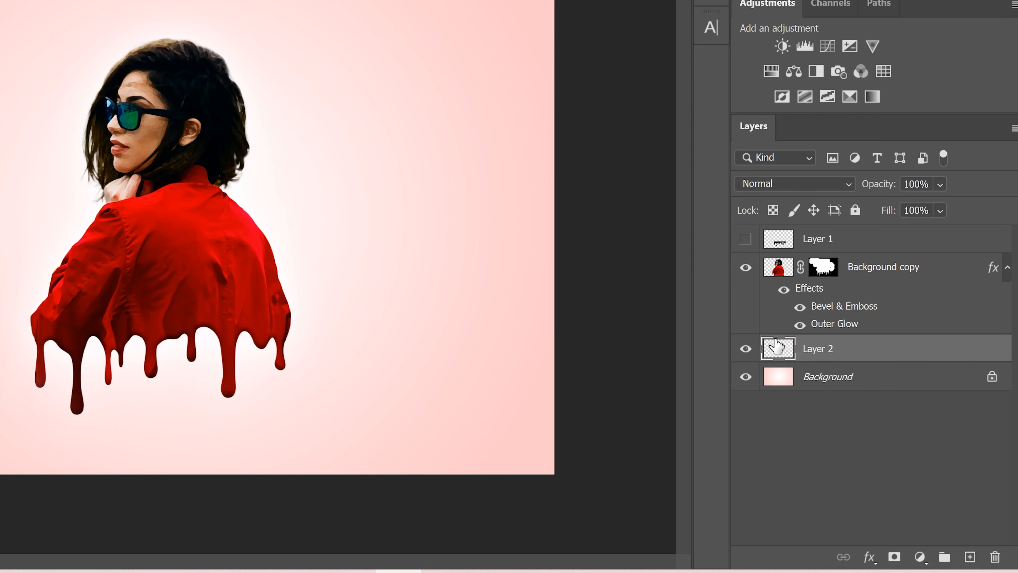
click(744, 267)
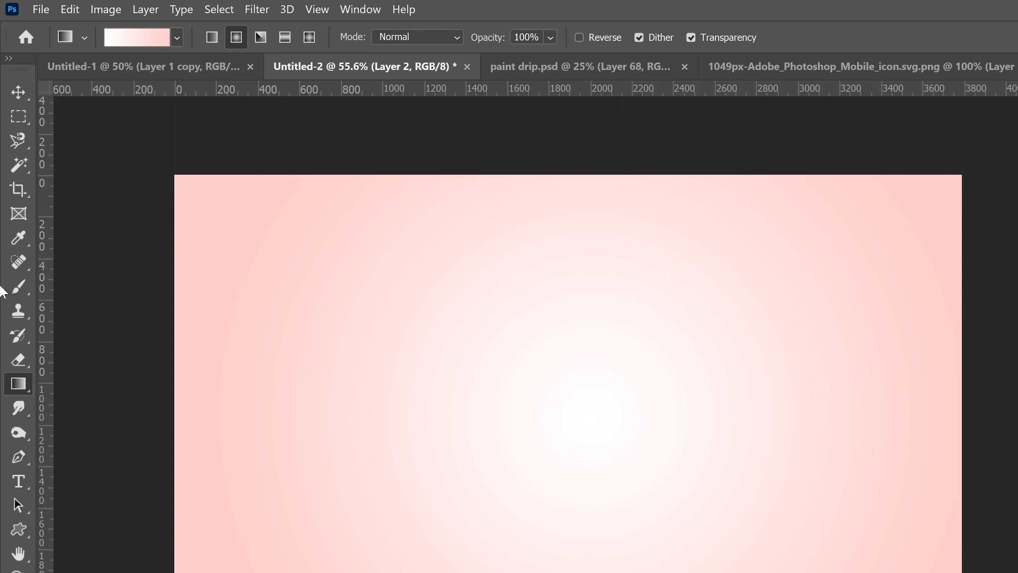
click(18, 287)
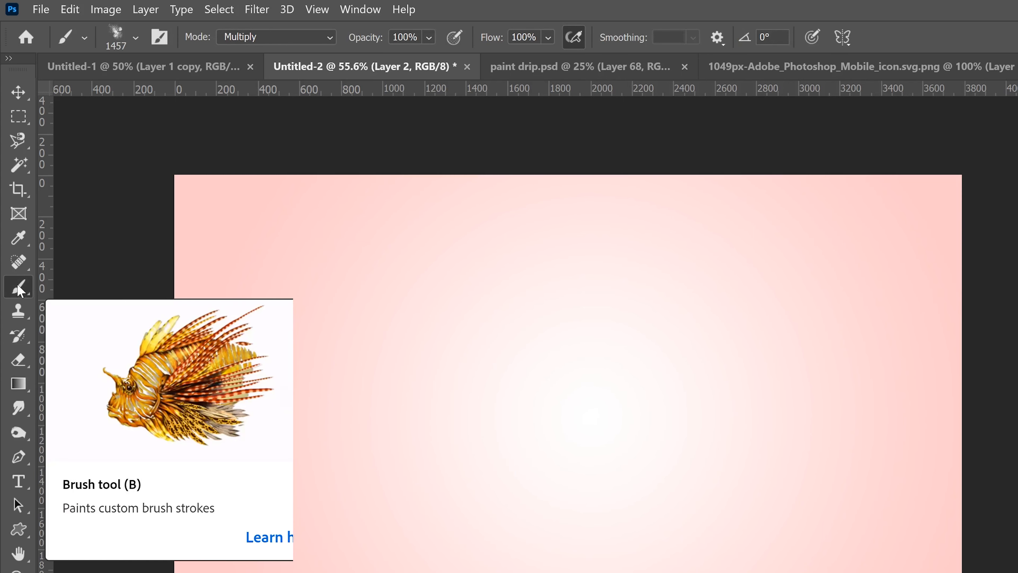